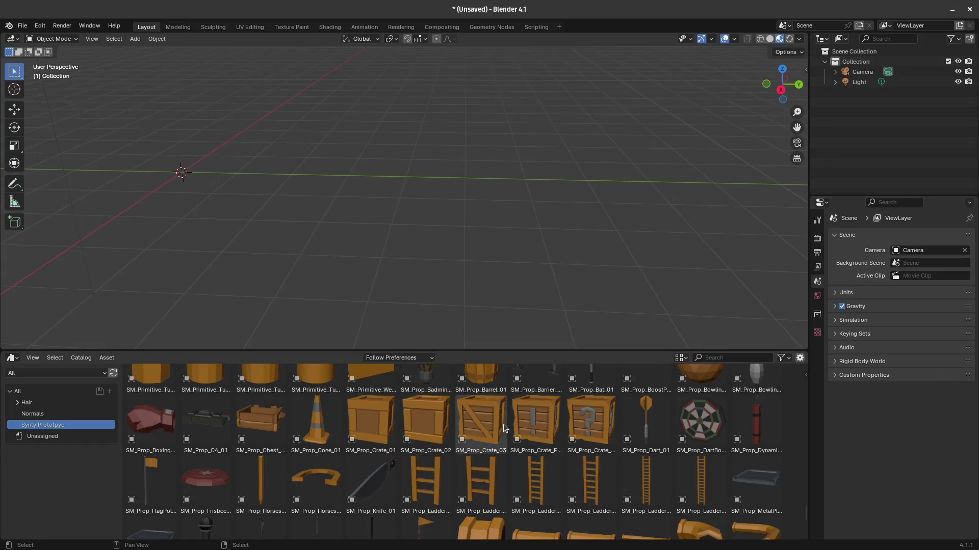
Drag SM_Prop_Crate_03, Crate_Exclamation_01, Crate_Question_01, Crate_01 and DartBoard_01 from the Asset Browser into the viewport
drag(481, 420, 359, 201)
drag(528, 418, 480, 156)
drag(563, 266, 565, 176)
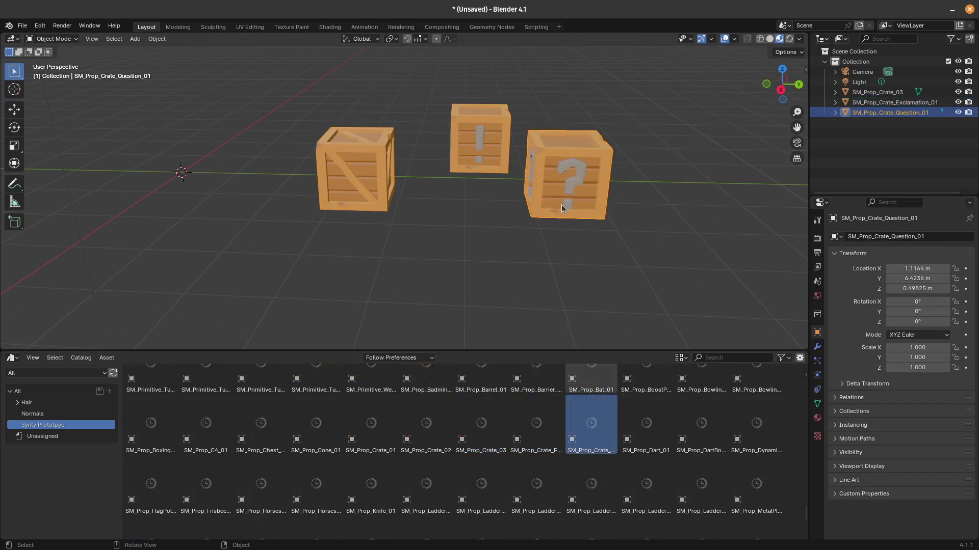
drag(389, 419, 230, 180)
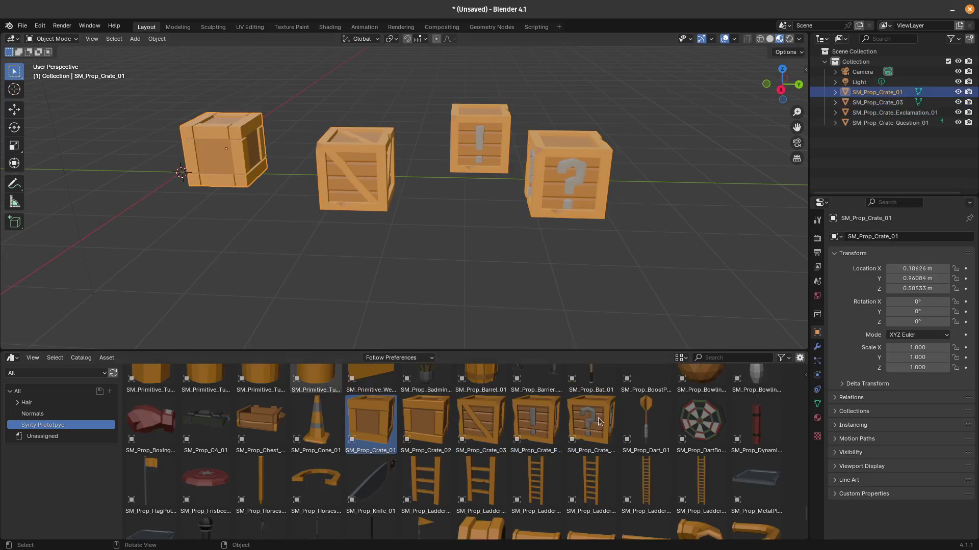
click(696, 427)
drag(696, 427, 462, 252)
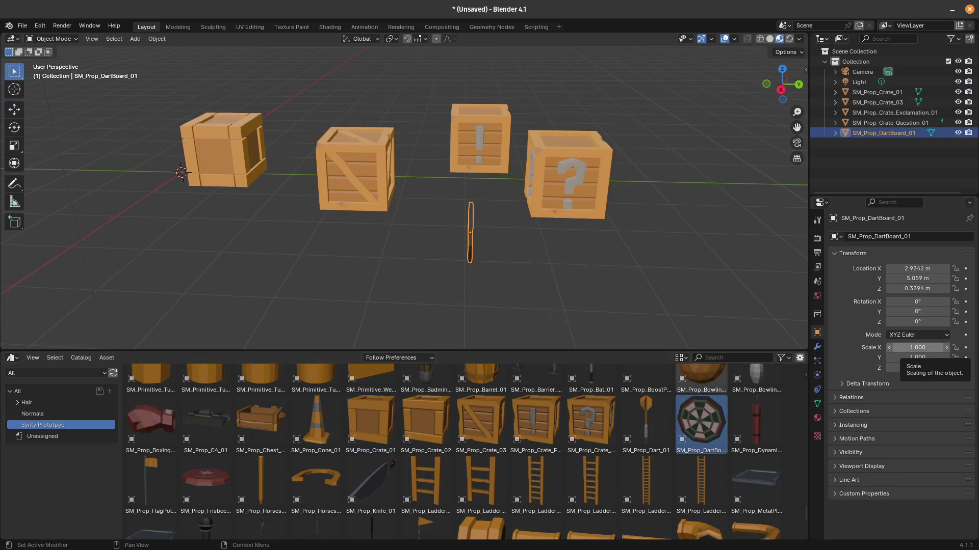
Bring the Synty POLYGON Prototype Pack store page forward and move its window to the screen centre
key(alt+Tab)
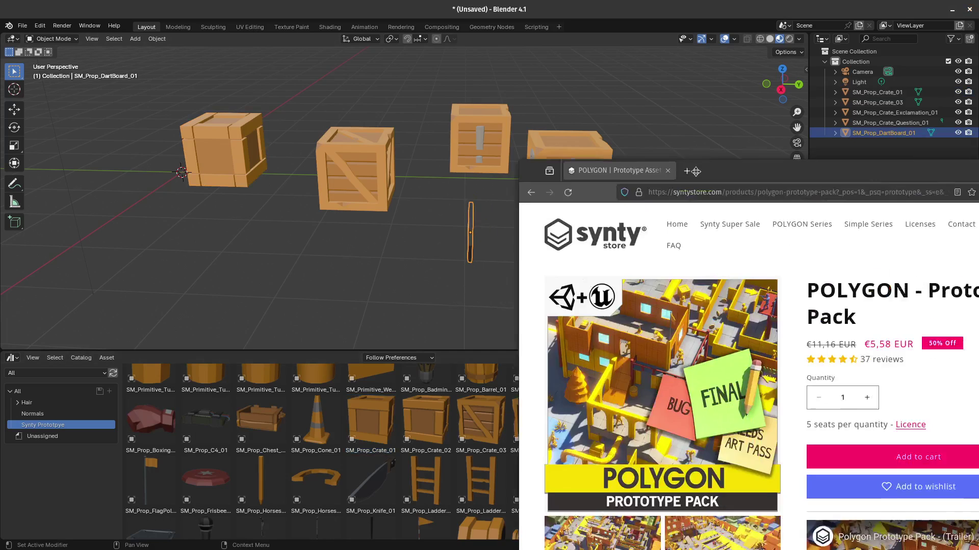
drag(939, 165, 538, 53)
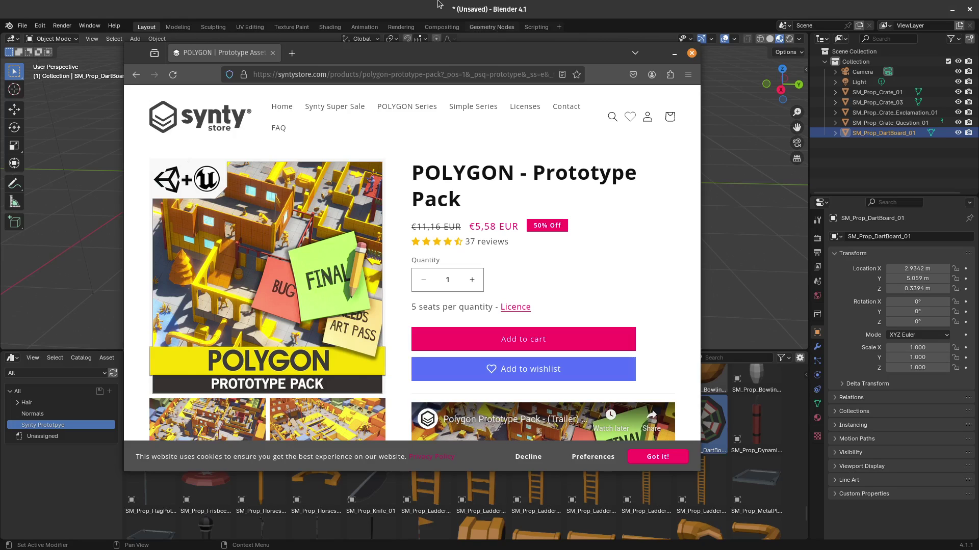
drag(462, 52, 509, 70)
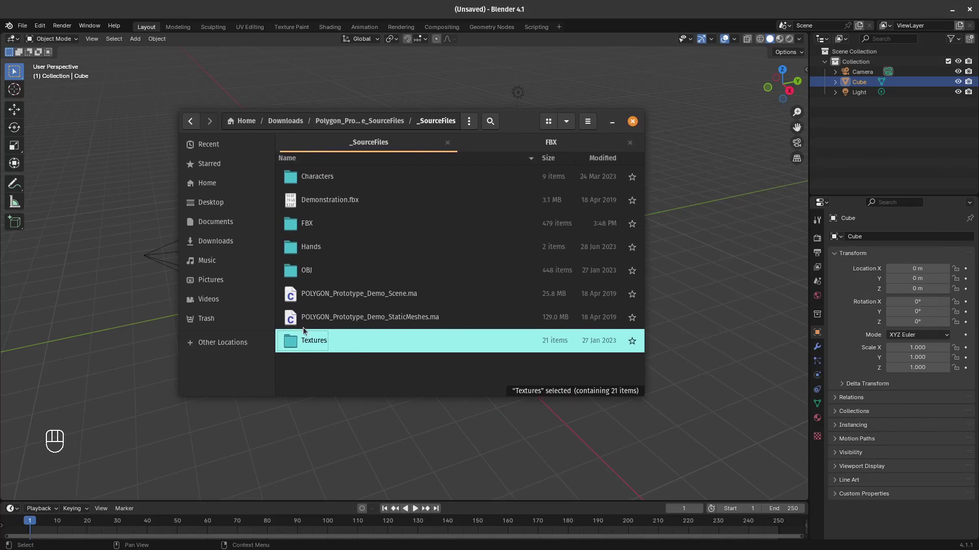
Move the Textures folder into the FBX folder, then move the file manager aside and close it
drag(315, 343, 323, 228)
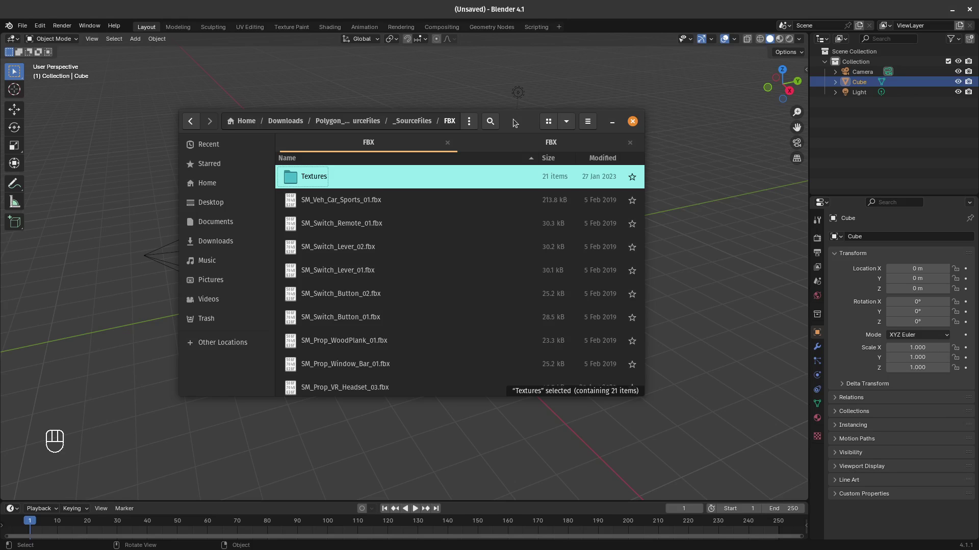
drag(512, 122, 624, 152)
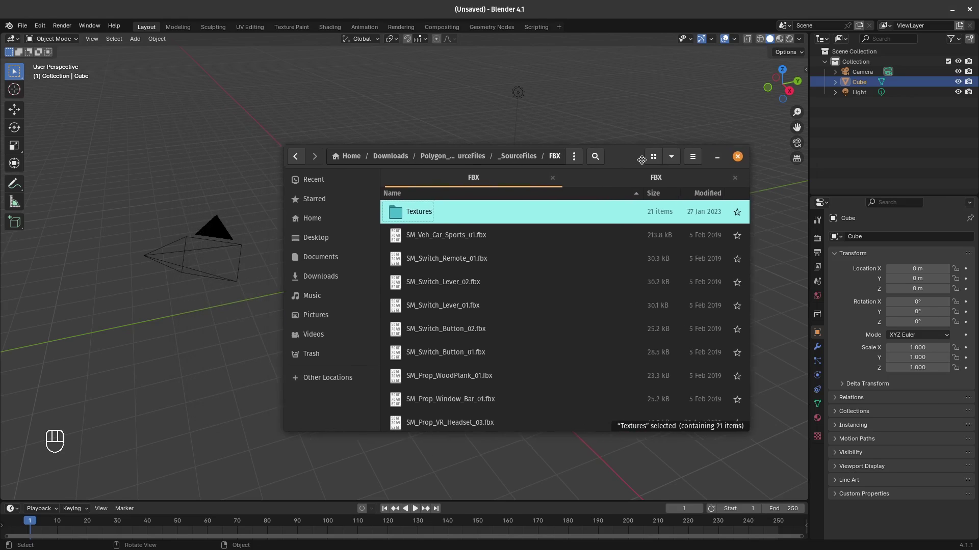
click(714, 158)
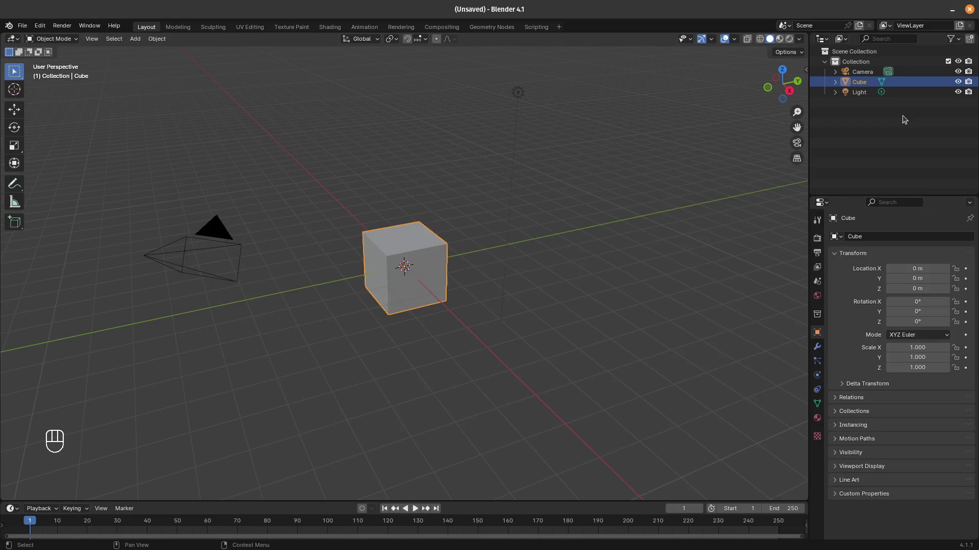
Delete the default camera, cube and light, then start an FBX import
key(a)
key(x)
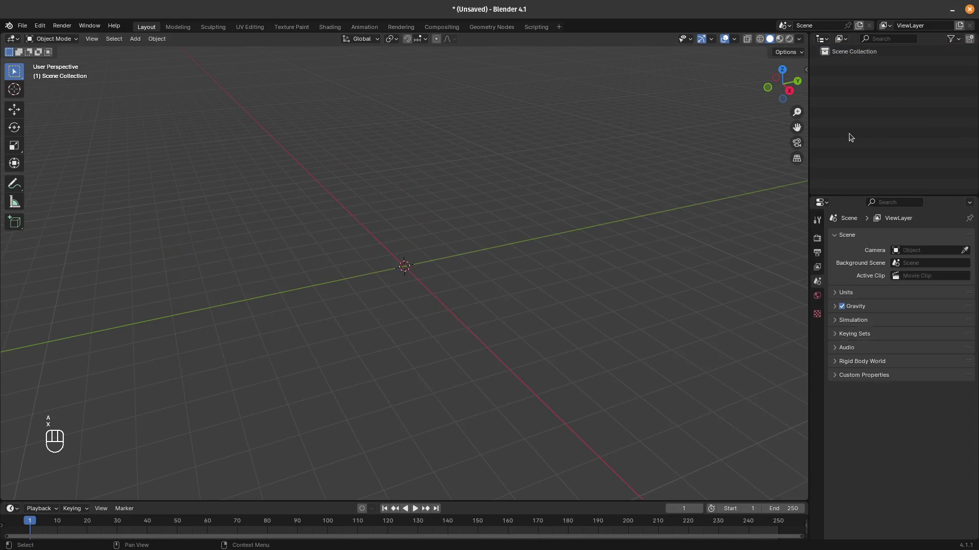
click(23, 26)
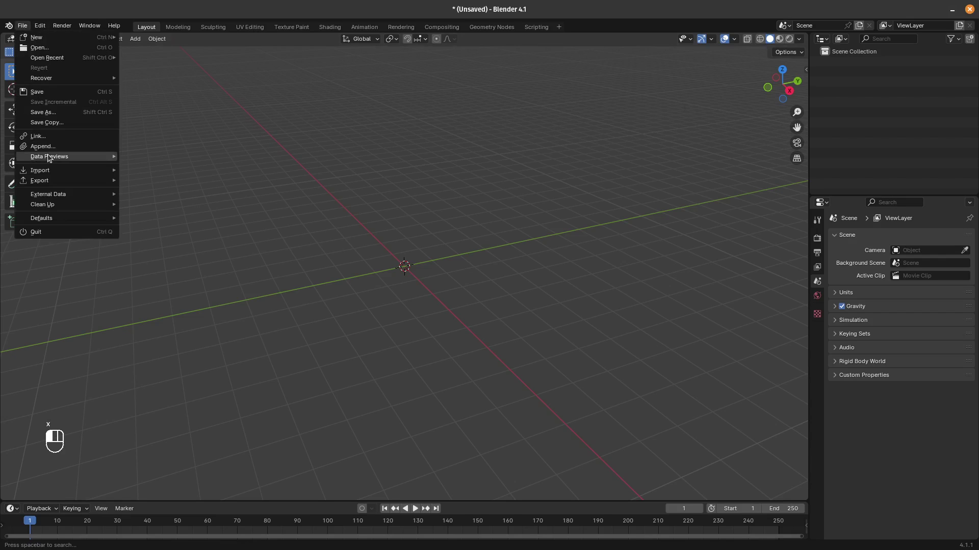
mouse_move(51, 172)
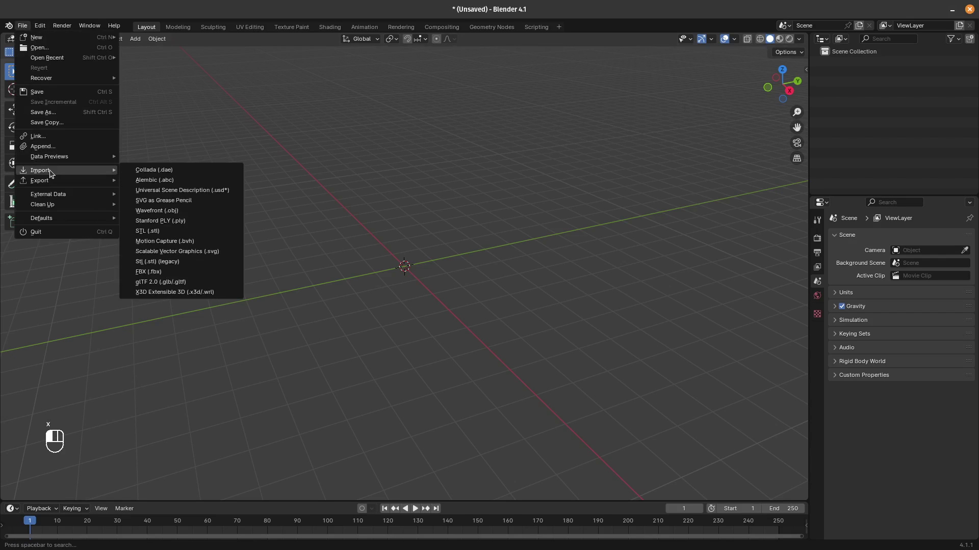
click(180, 272)
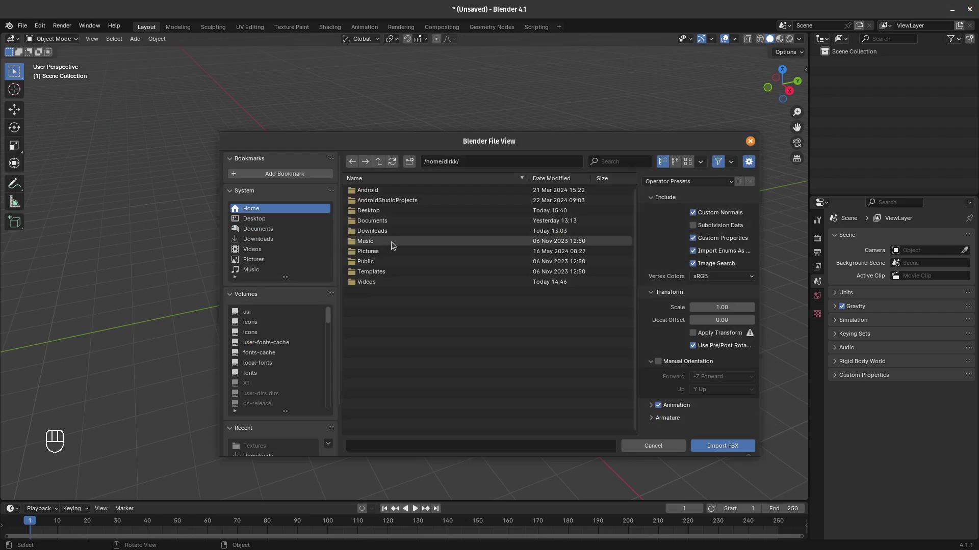
Import every FBX file from Downloads/Polygon_Prototype_SourceFiles/_SourceFiles/FBX with Apply Transform enabled
click(255, 240)
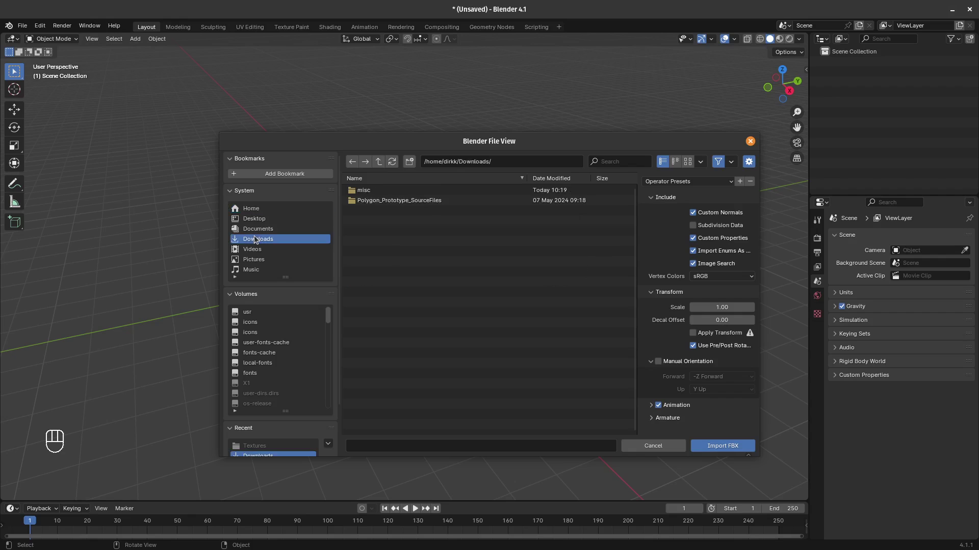
click(386, 200)
click(386, 194)
click(361, 200)
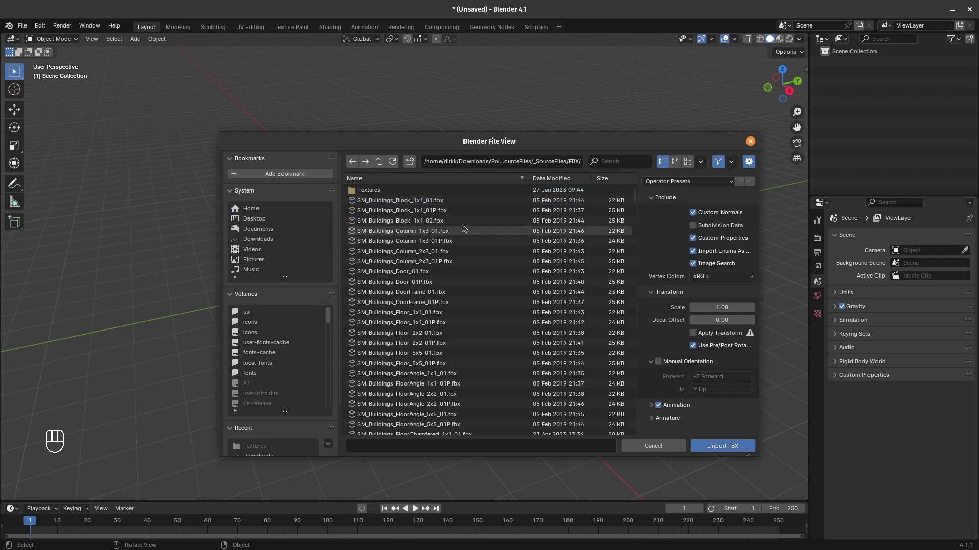
click(435, 201)
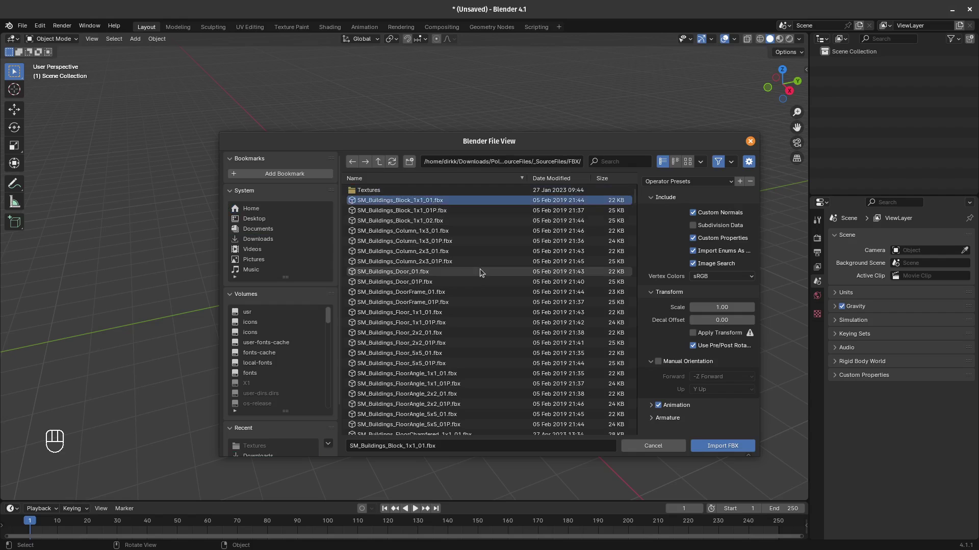
key(a)
scroll(448, 225, down, 1)
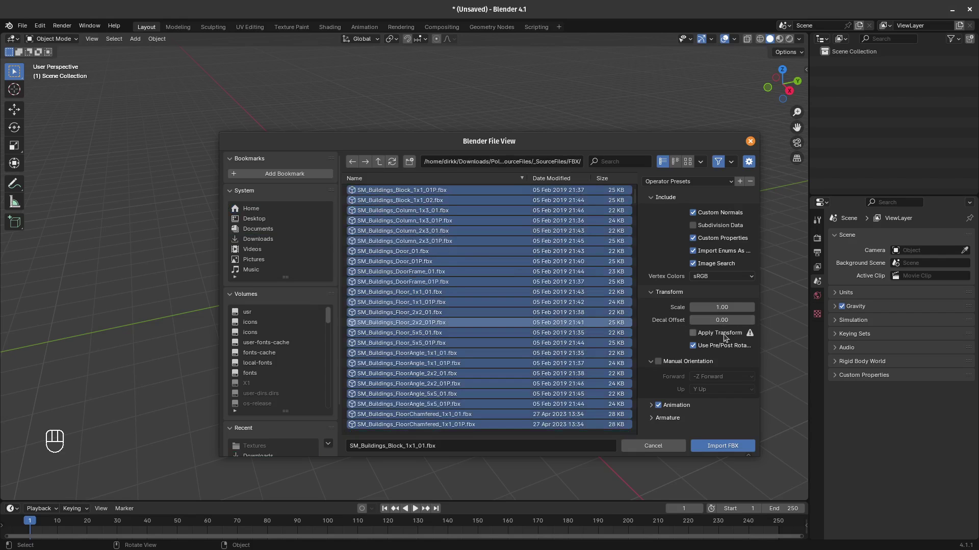
click(693, 334)
click(732, 446)
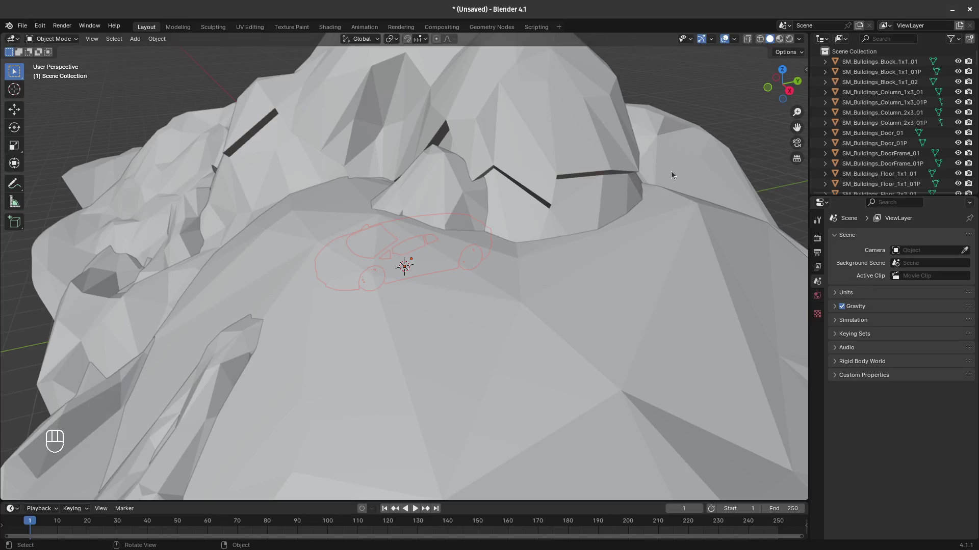
Zoom over the imported meshes and switch the viewport to Material Preview shading
scroll(703, 143, down, 8)
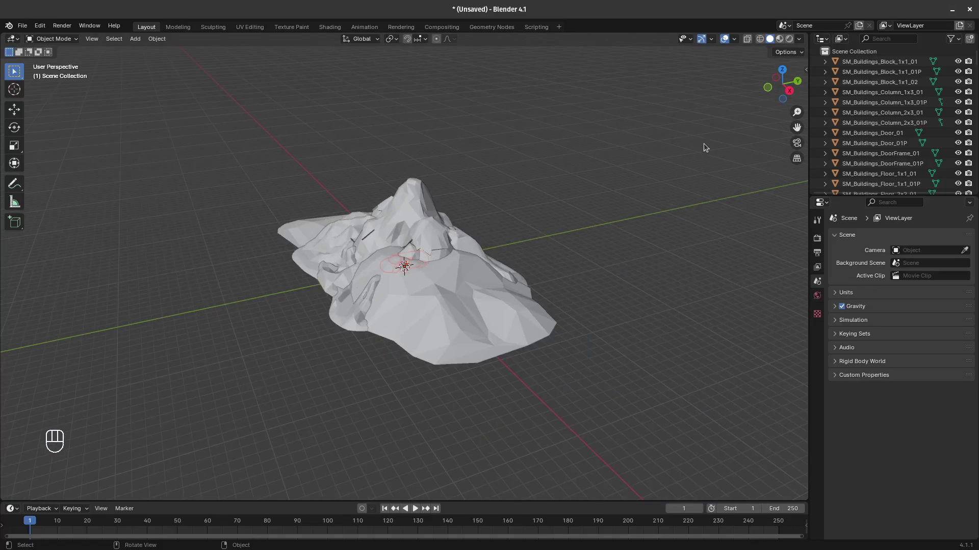
scroll(703, 143, up, 1)
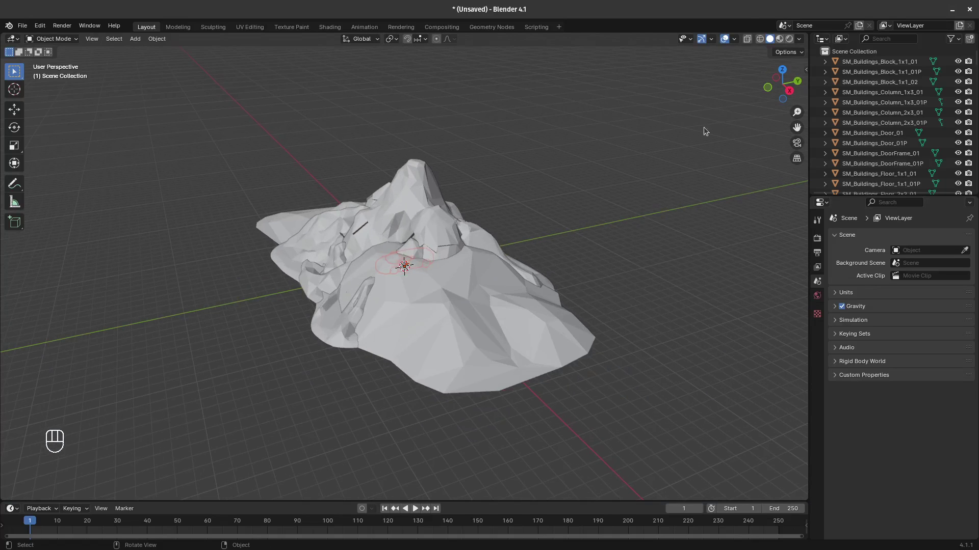
click(779, 40)
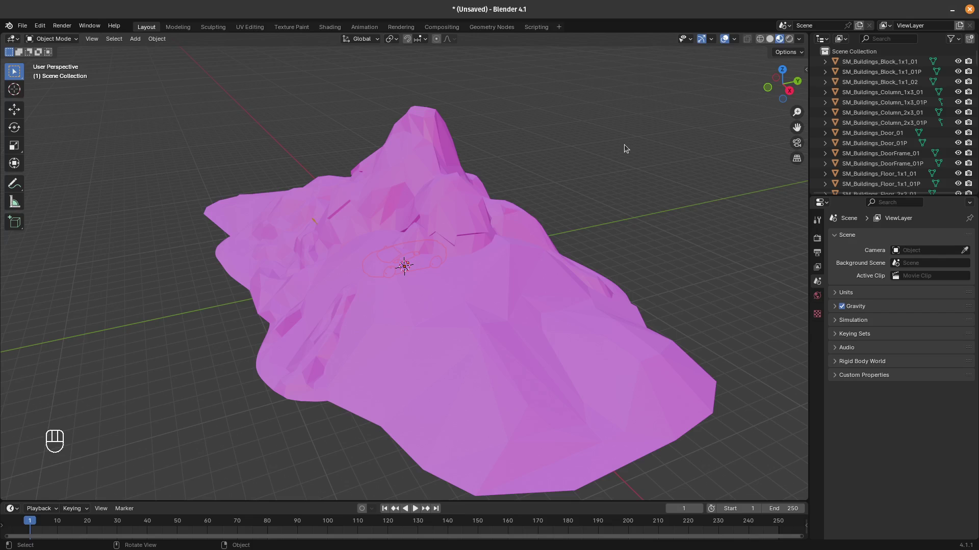
In the Shading workspace, select SM_Generic_Mountains_Soft_01 and scroll through its lambert materials list
click(336, 29)
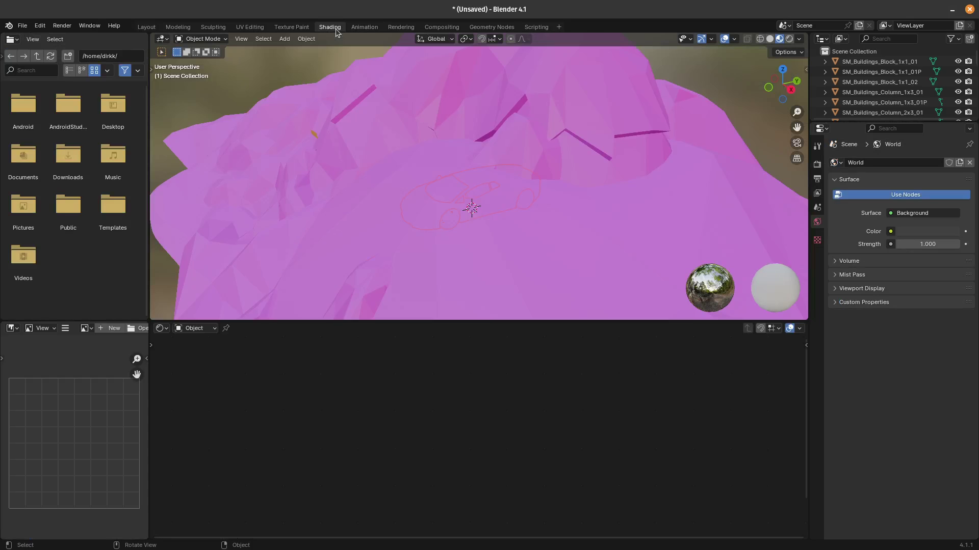
click(463, 194)
click(441, 329)
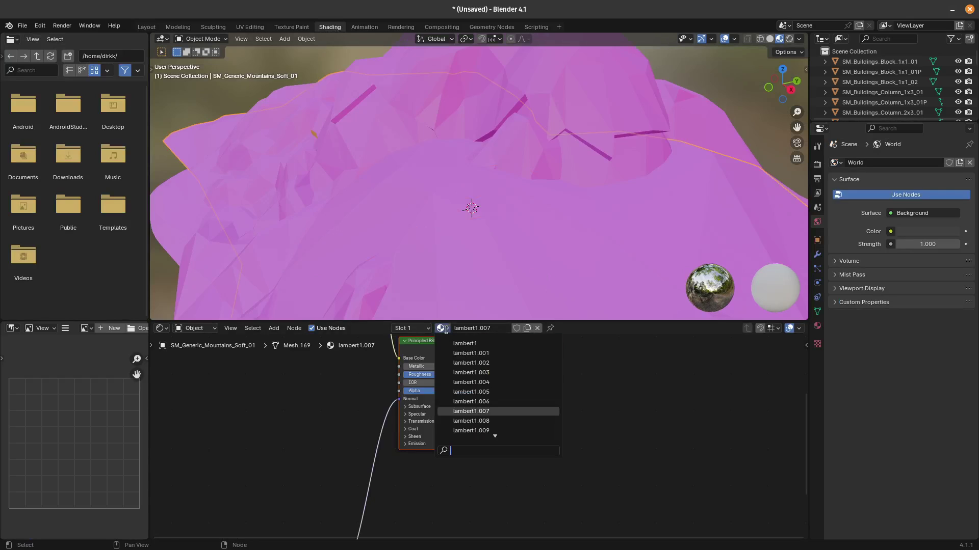
scroll(483, 420, down, 14)
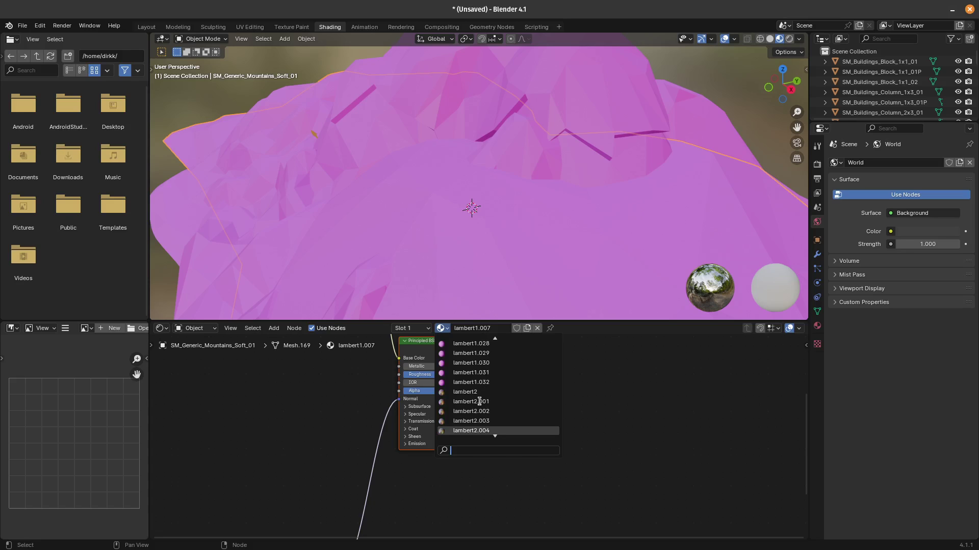
scroll(474, 385, down, 10)
scroll(491, 344, up, 4)
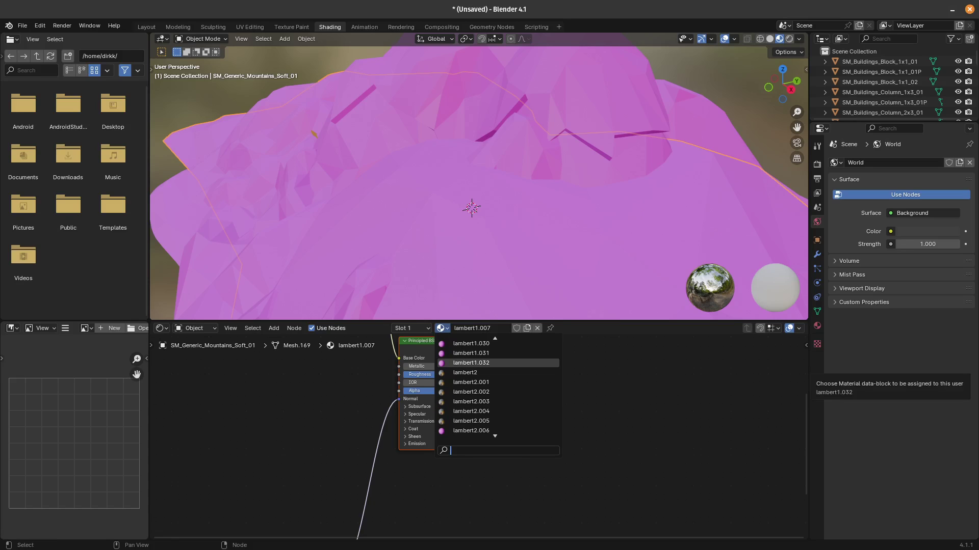
Paste the material-remapping Python script into a new text in the Scripting workspace
click(530, 28)
click(530, 25)
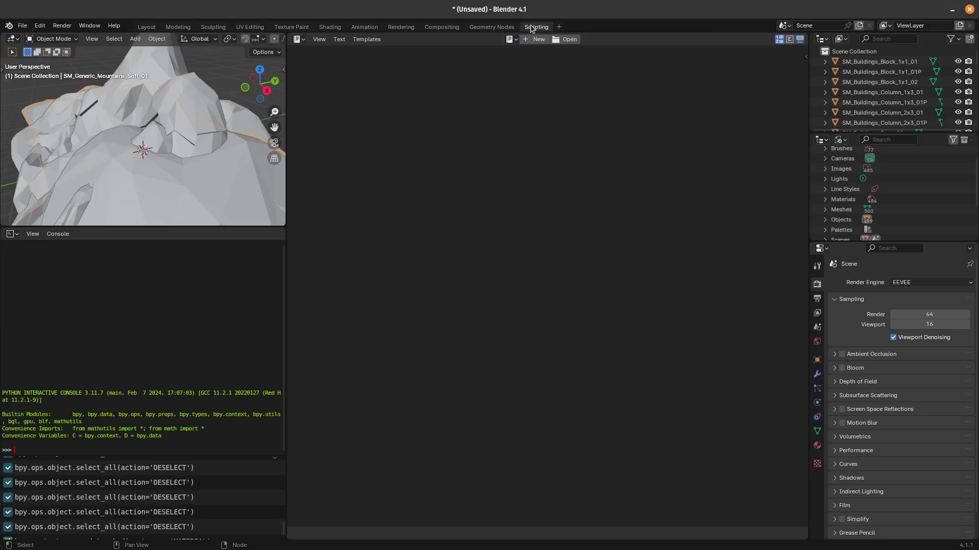
click(530, 40)
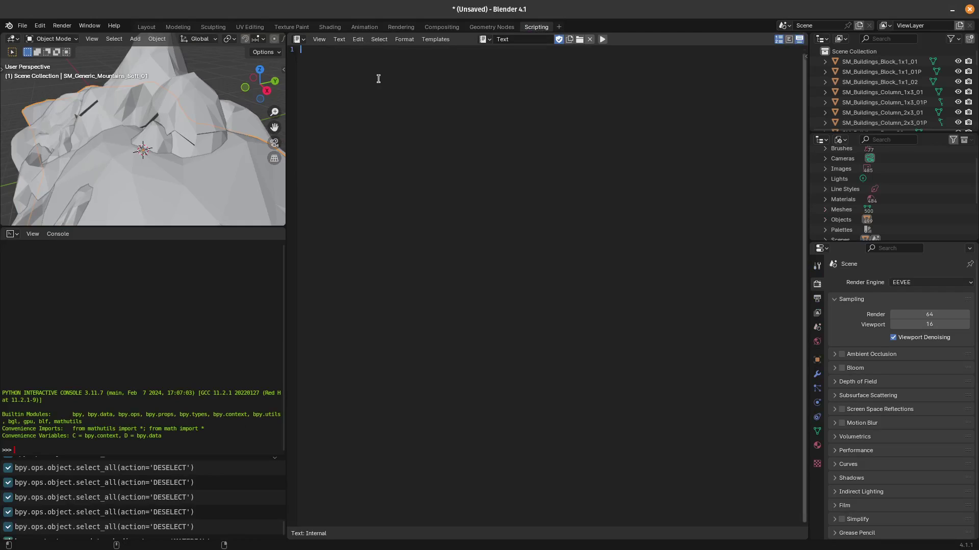
text(import bpy mats = bpy.data.materials  for obj in bpy.data.objects:     for slt in obj.material_slots:         part = slt.name.rpartition('.')         if part[2].isnumeric() and part[0] in mats:             slt.material = mats.get(part[0]))
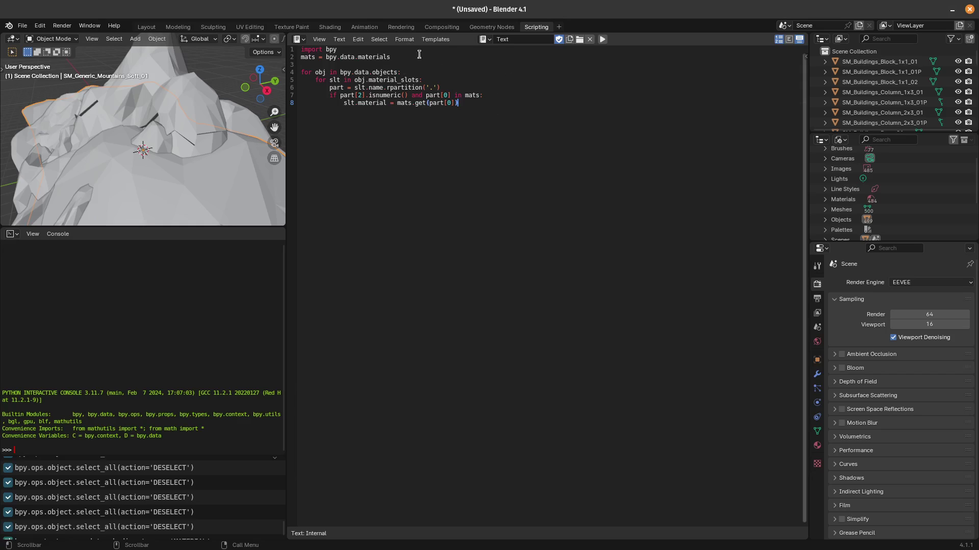
Make the snow mountain active, select all objects, and return to the Shading workspace
click(138, 103)
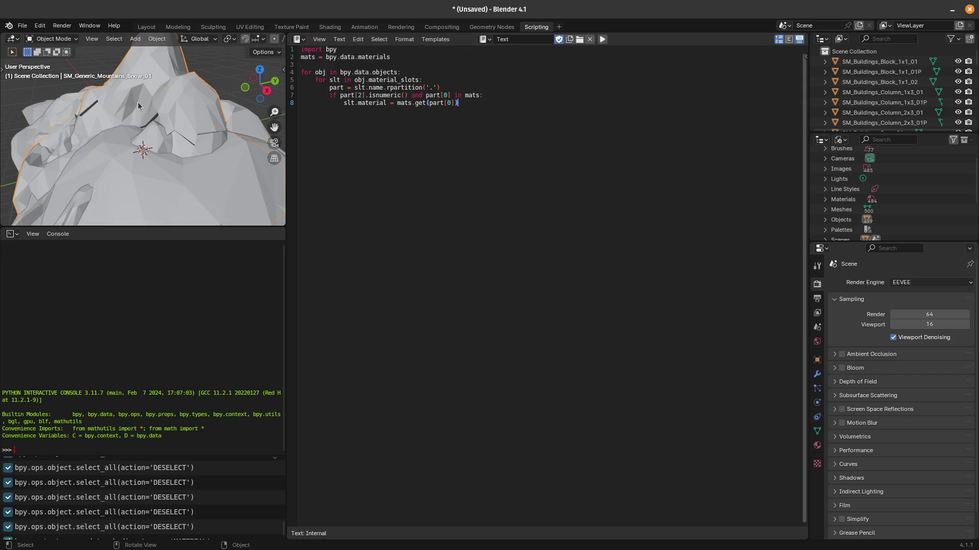
key(a)
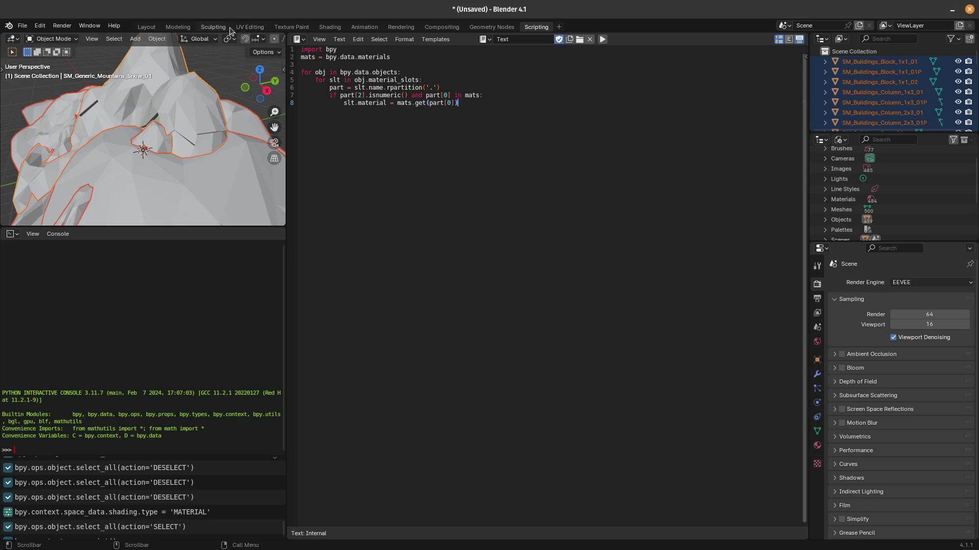
click(329, 27)
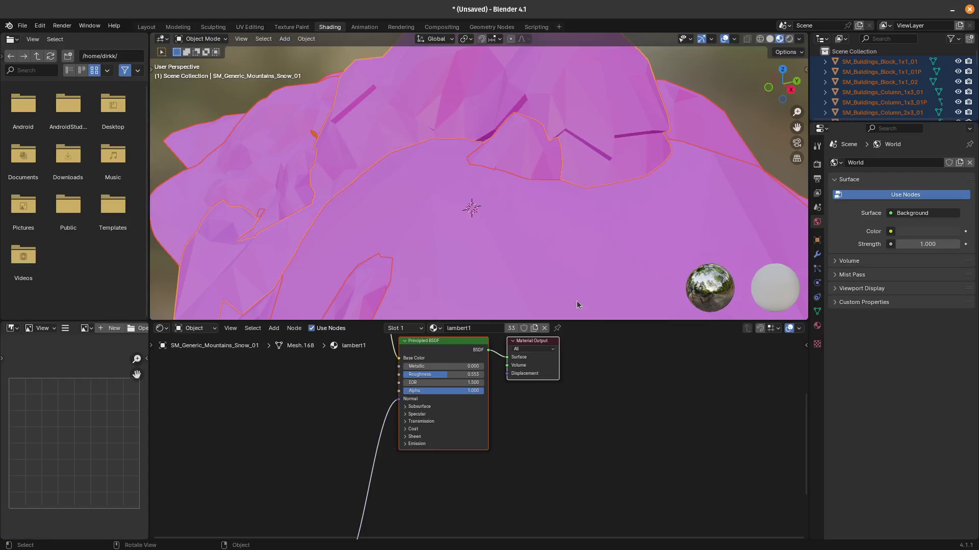
Set the Outliner to Orphan Data, select all categories and purge the 916 unused data-blocks
click(434, 328)
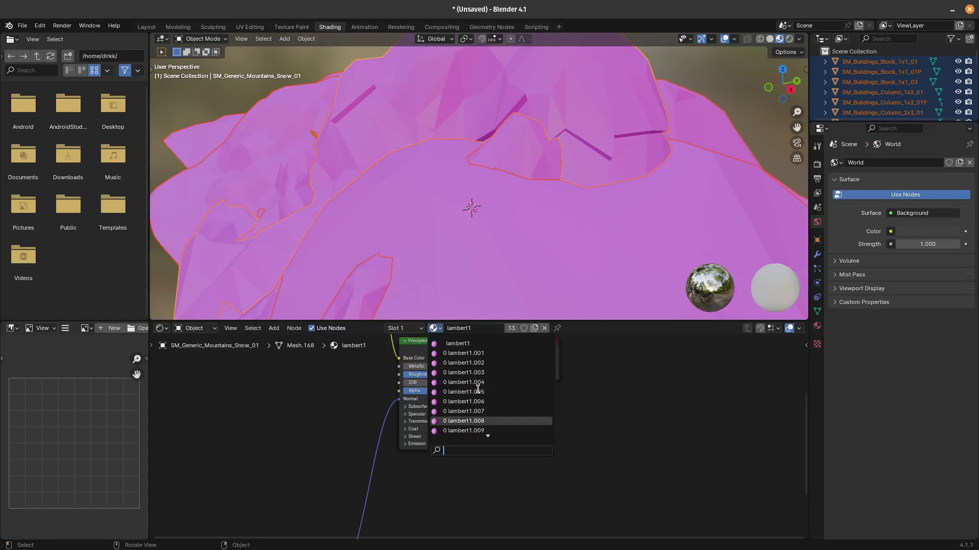
click(707, 400)
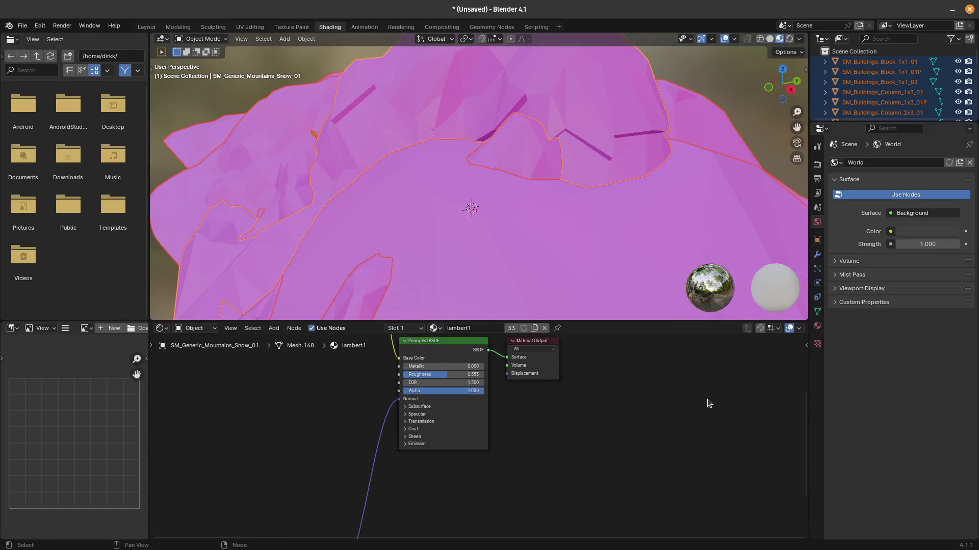
click(841, 39)
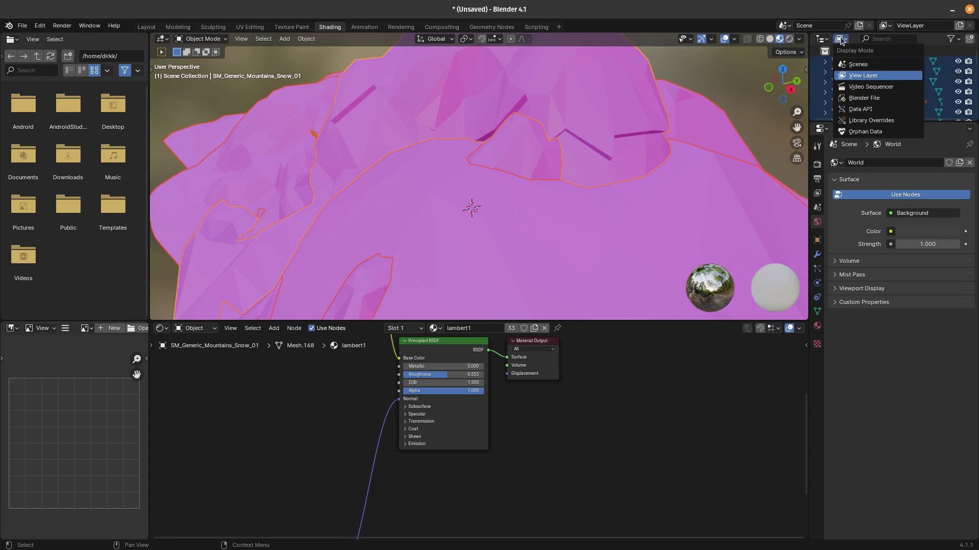
click(840, 39)
click(840, 40)
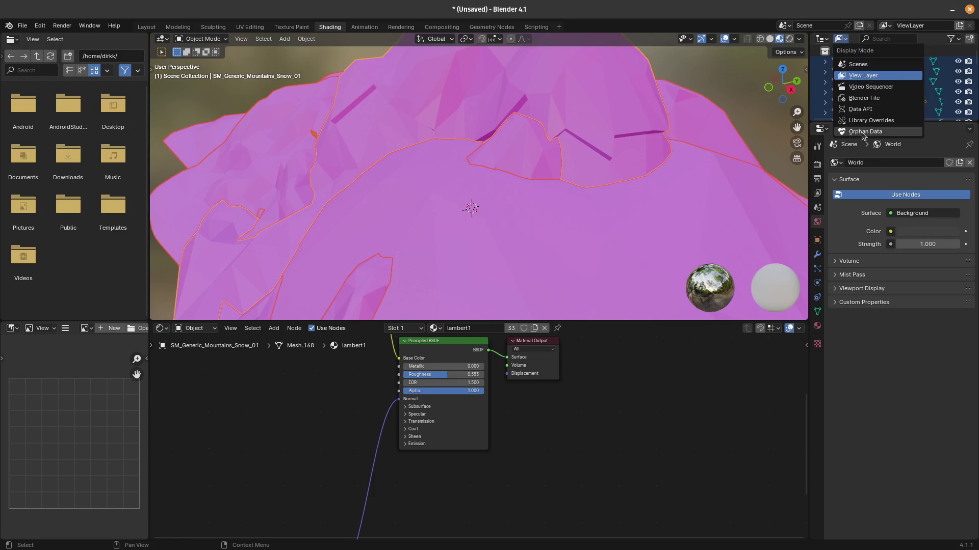
click(863, 133)
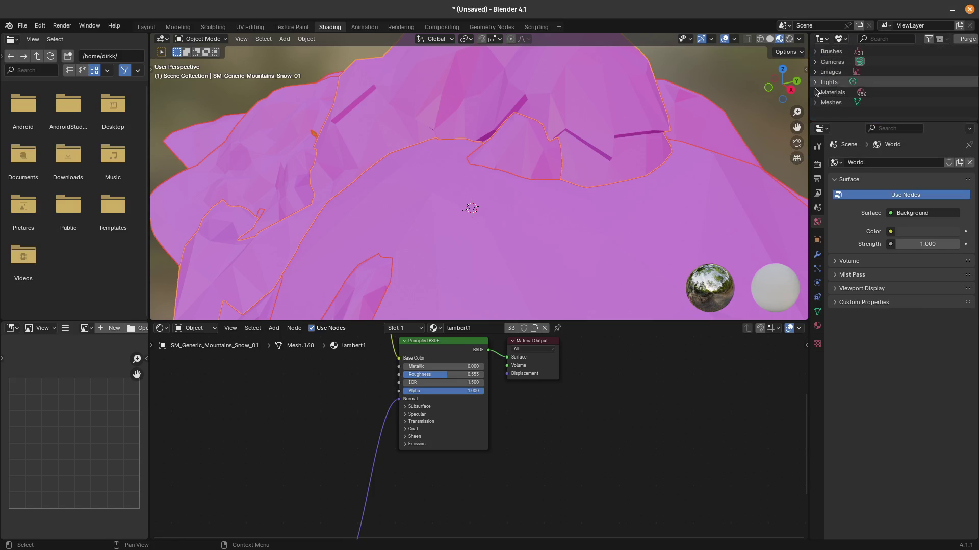
click(903, 71)
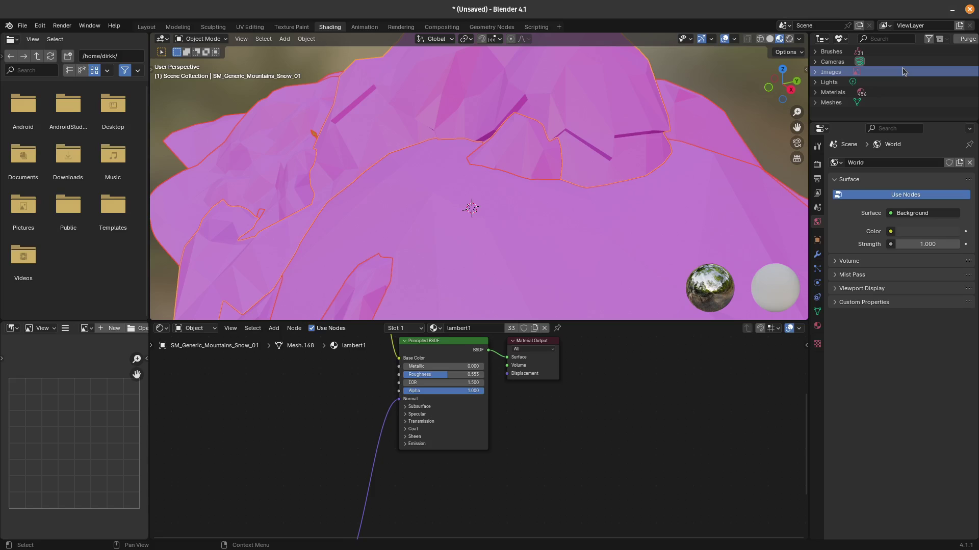
drag(903, 102, 966, 40)
click(966, 39)
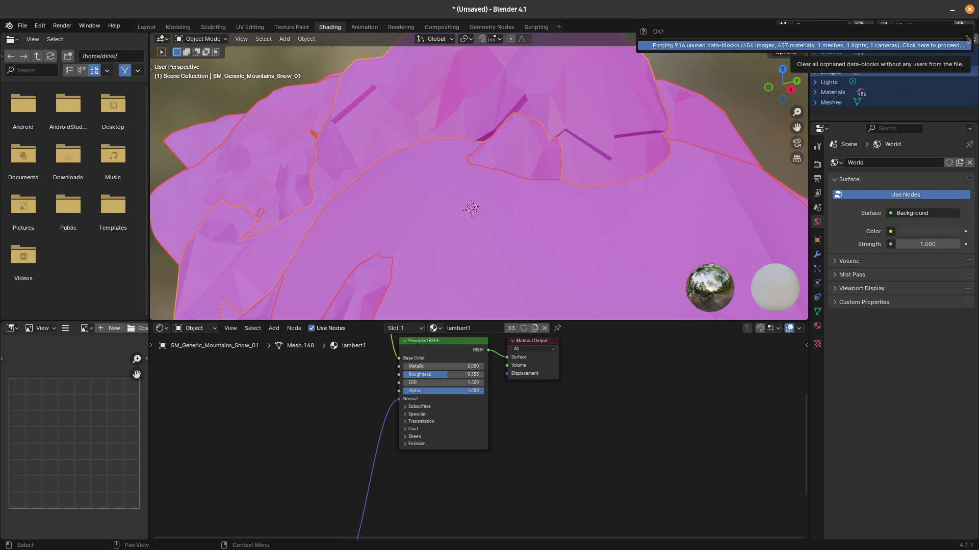
click(889, 48)
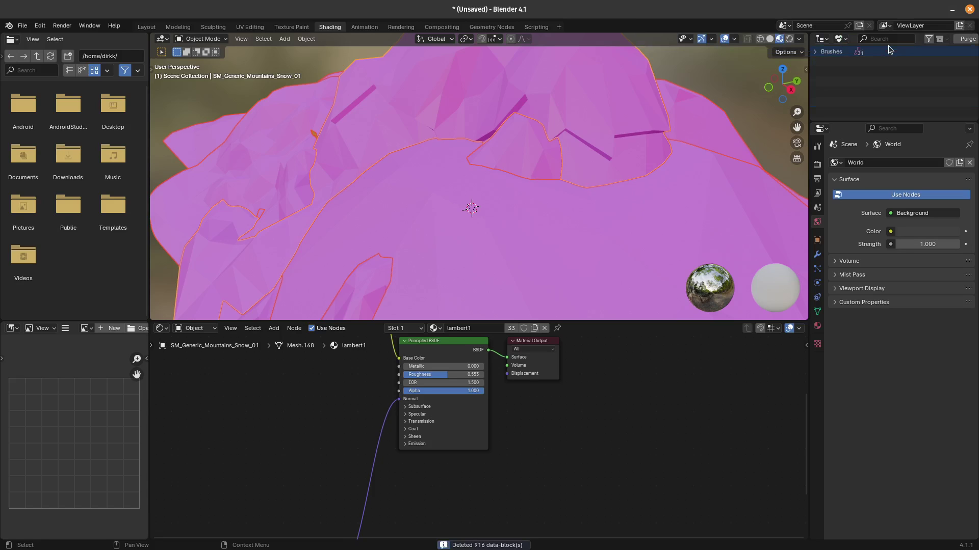
Check the material list to see which materials remain after the purge
click(435, 328)
scroll(504, 431, down, 4)
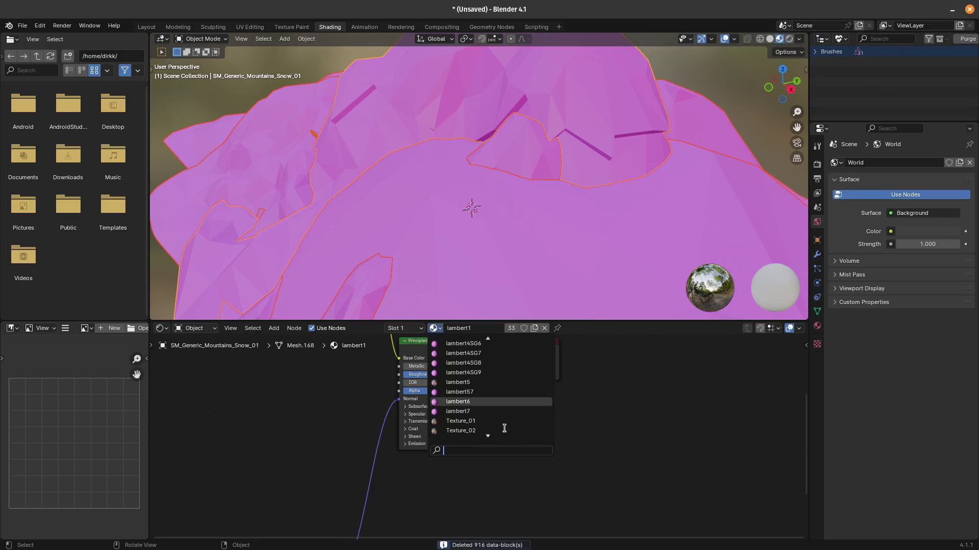
scroll(501, 393, up, 5)
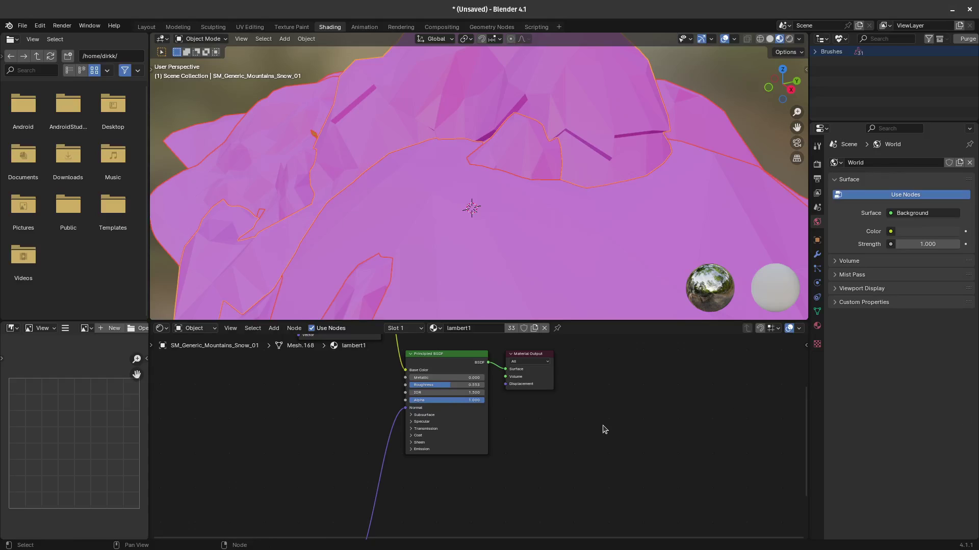
Select only the soft mountain and load FBX/Textures/PolygonPrototype_Texture_01.png into its Image Texture node
scroll(607, 451, up, 5)
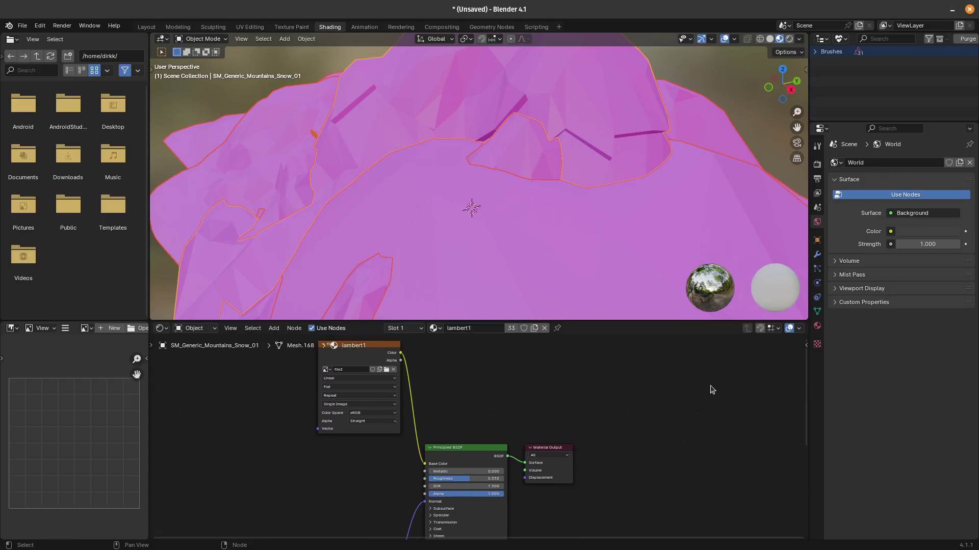
key(alt+a)
click(541, 233)
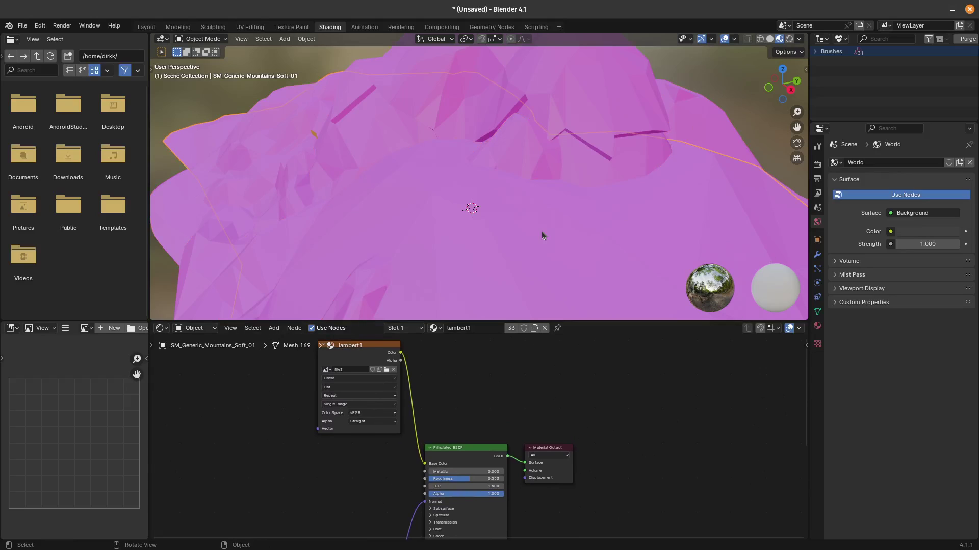
click(387, 370)
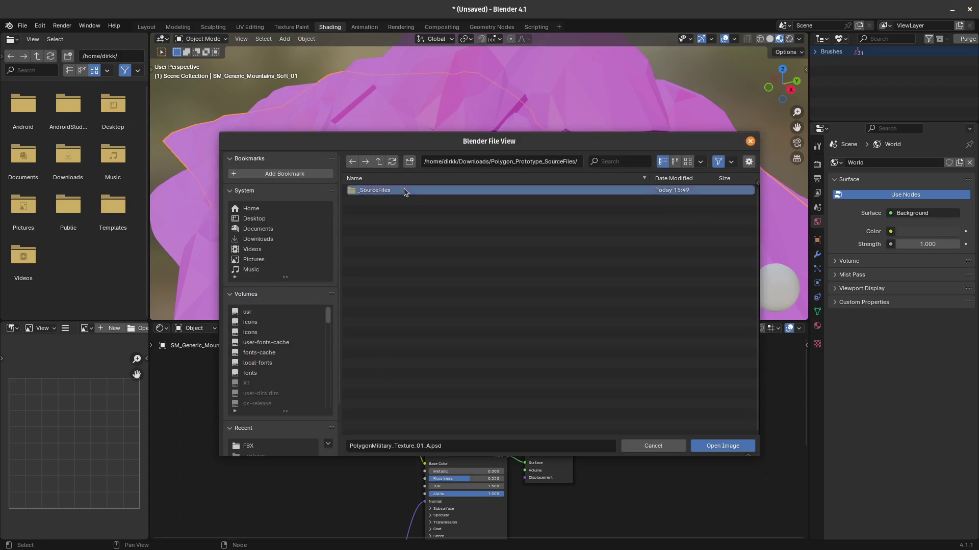
double_click(374, 200)
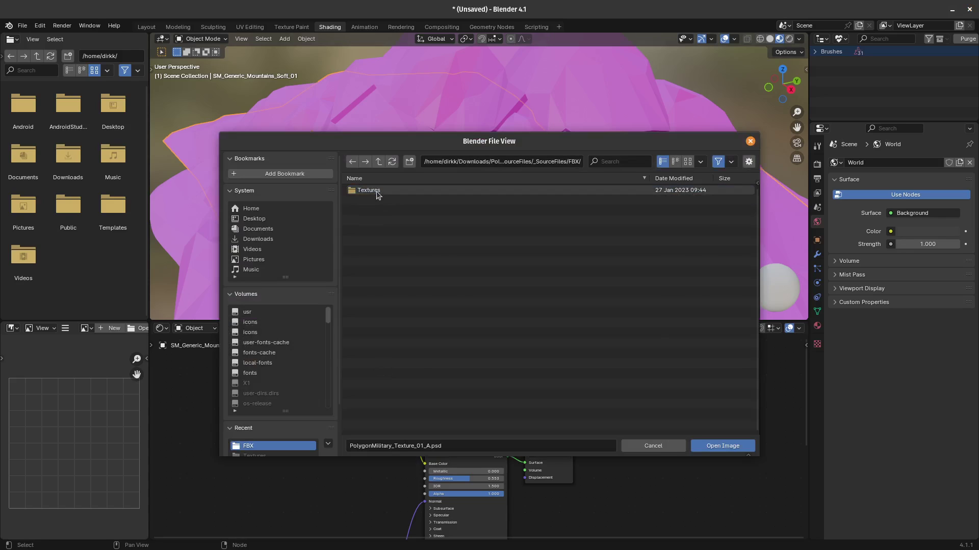
double_click(376, 190)
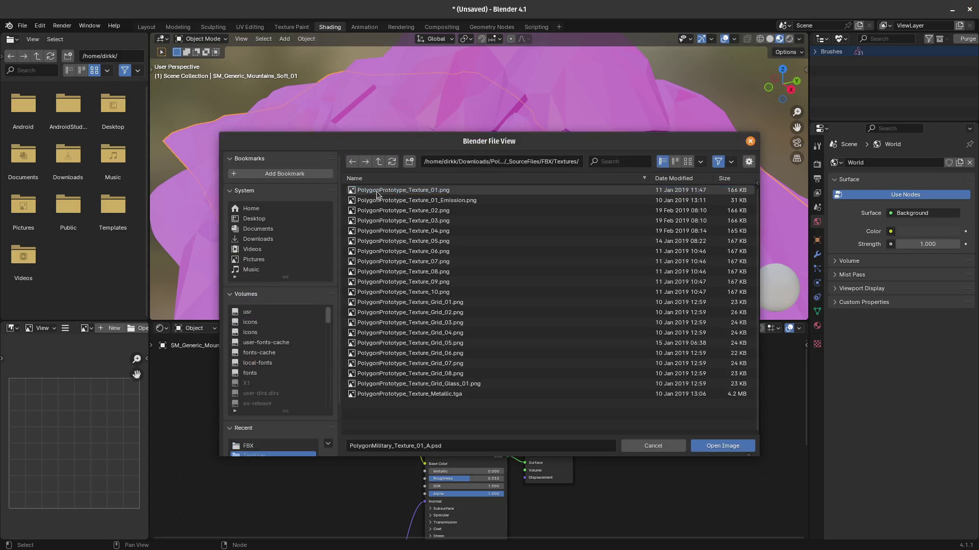
double_click(409, 190)
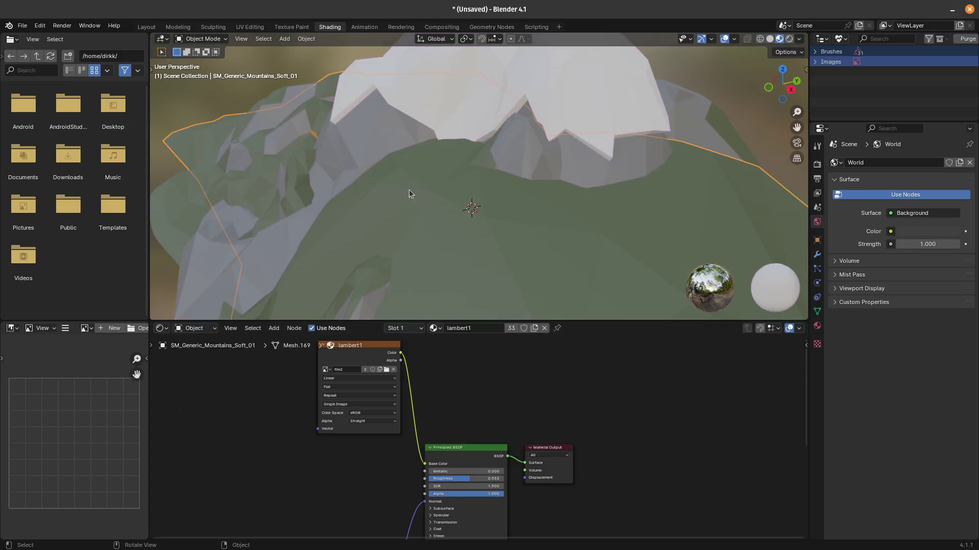
scroll(590, 196, down, 5)
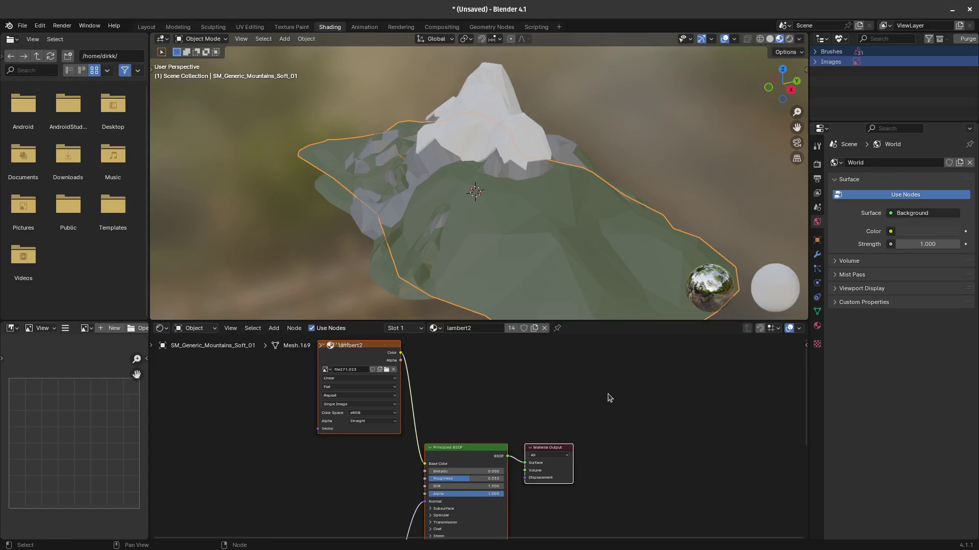
Pick lambert1 from the Shader Editor material dropdown for the soft mountain's slot
click(434, 328)
click(435, 328)
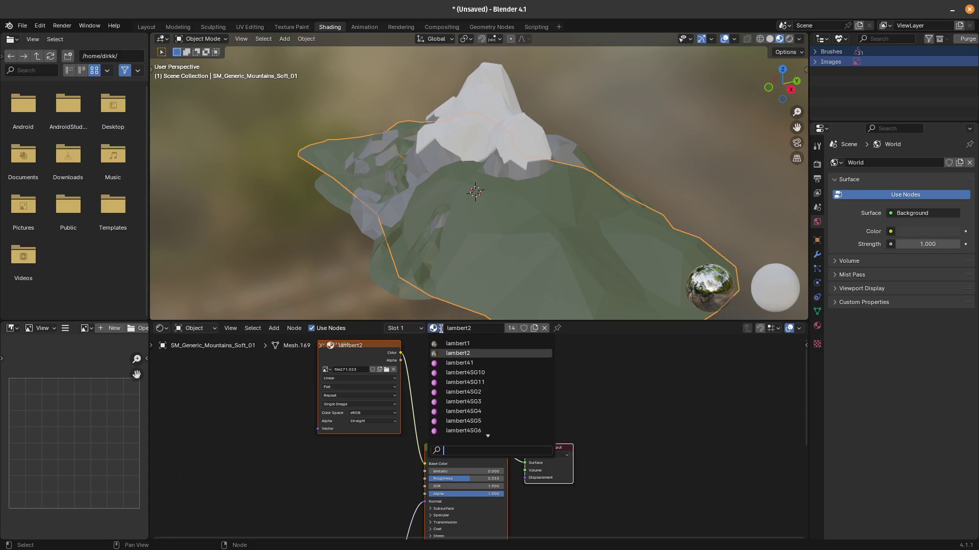
click(451, 346)
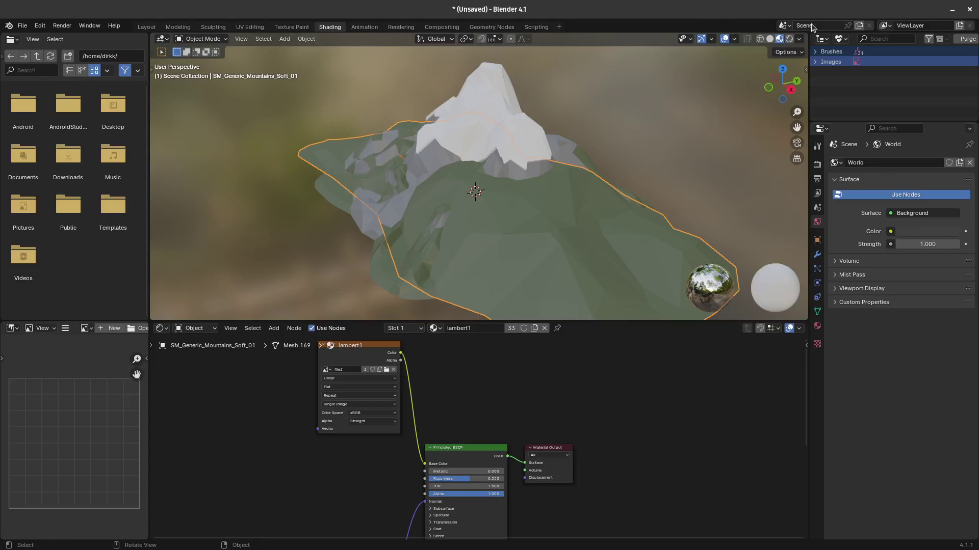
List the Blender File data in the Outliner and select materials lambert2 through lambert7
click(844, 40)
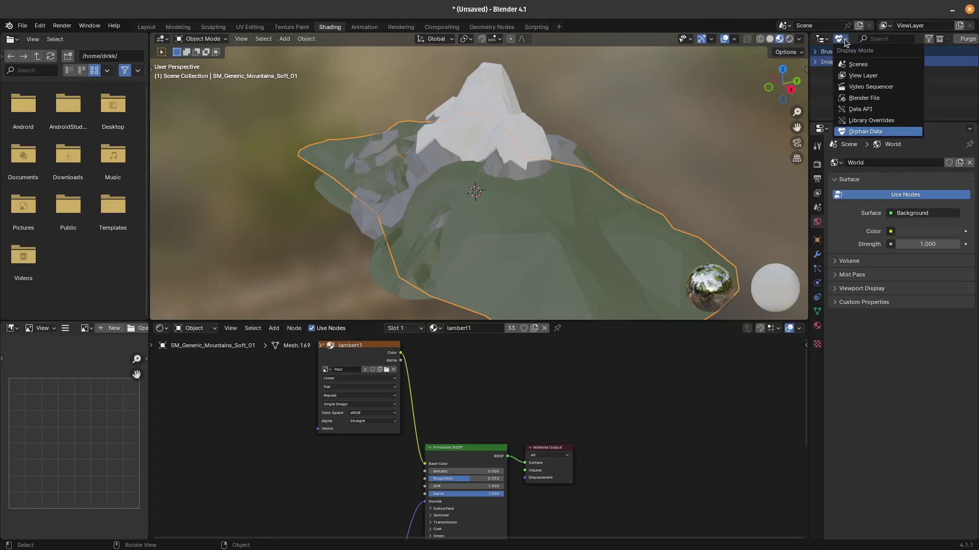
click(860, 99)
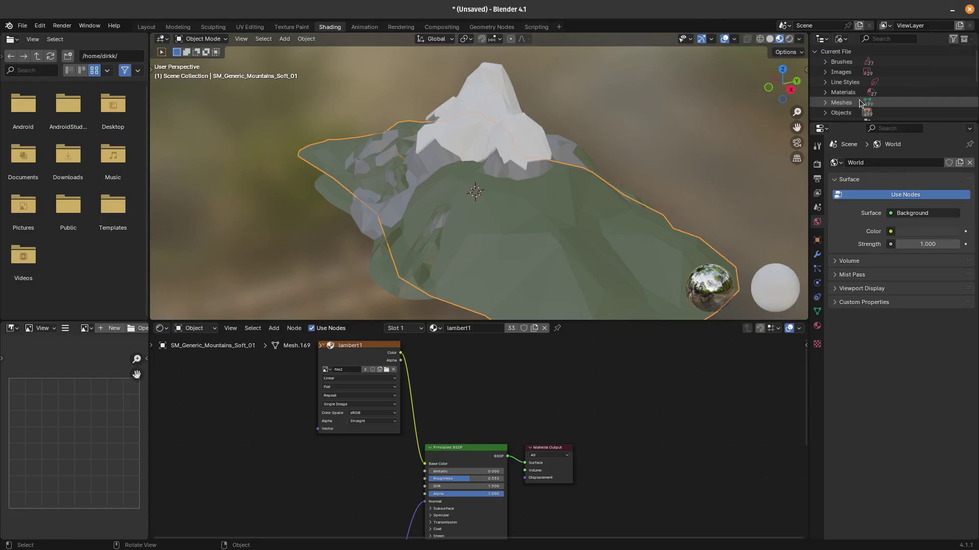
click(825, 93)
drag(837, 121, 850, 341)
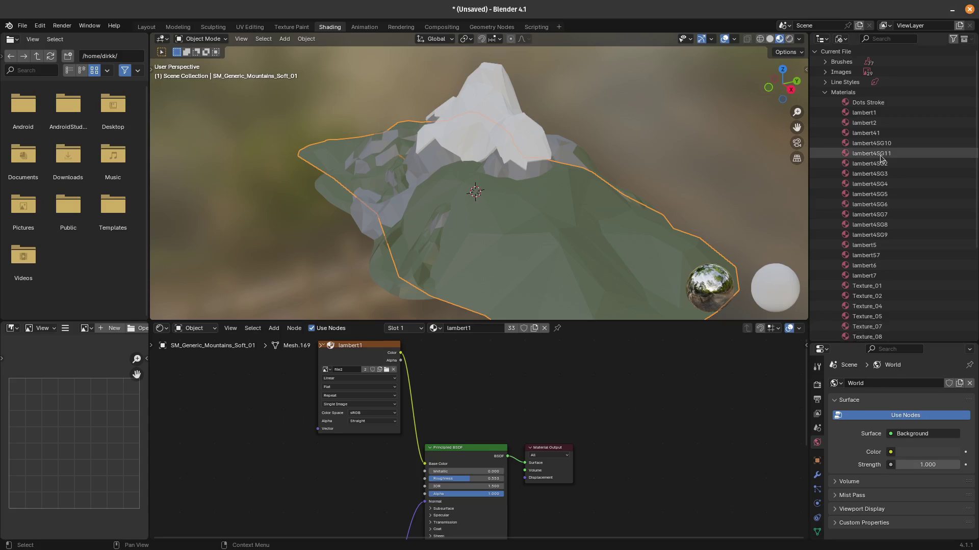
click(879, 124)
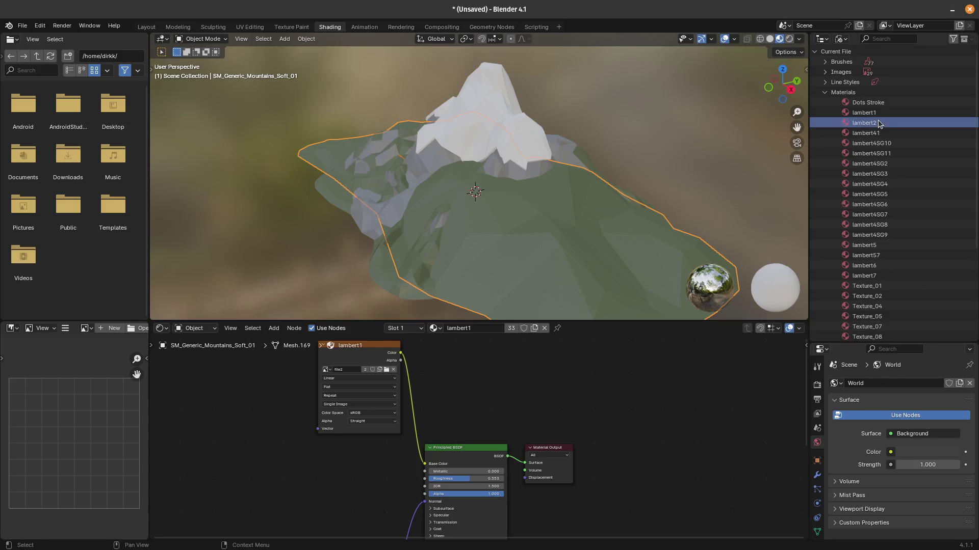
shift+click(875, 278)
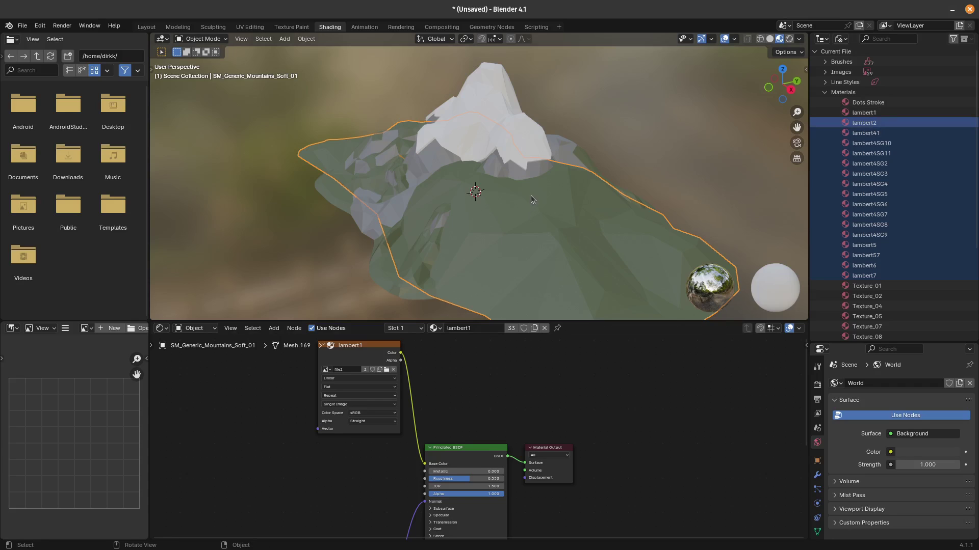
Select all objects using those lambert materials and link them to lambert1
right_click(875, 135)
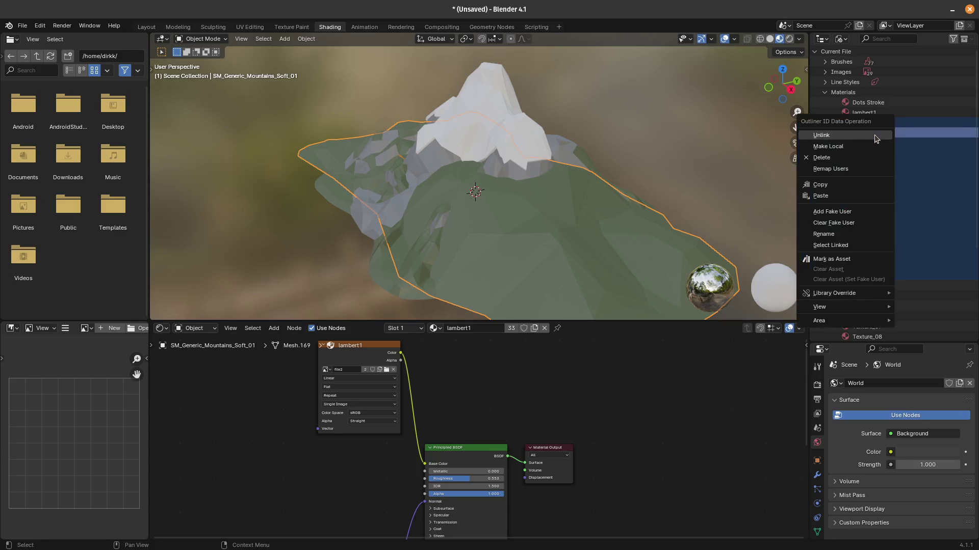
click(831, 246)
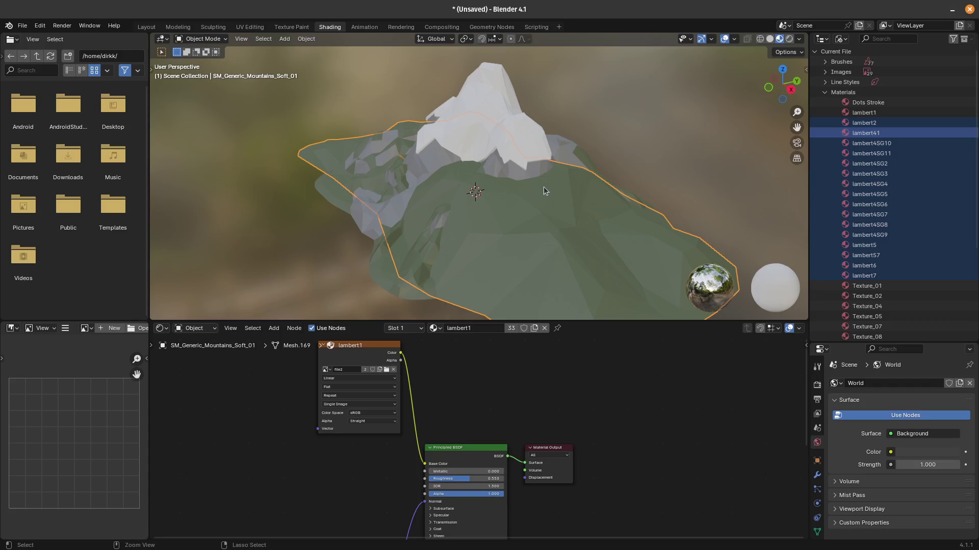
key(ctrl+l)
mouse_move(544, 190)
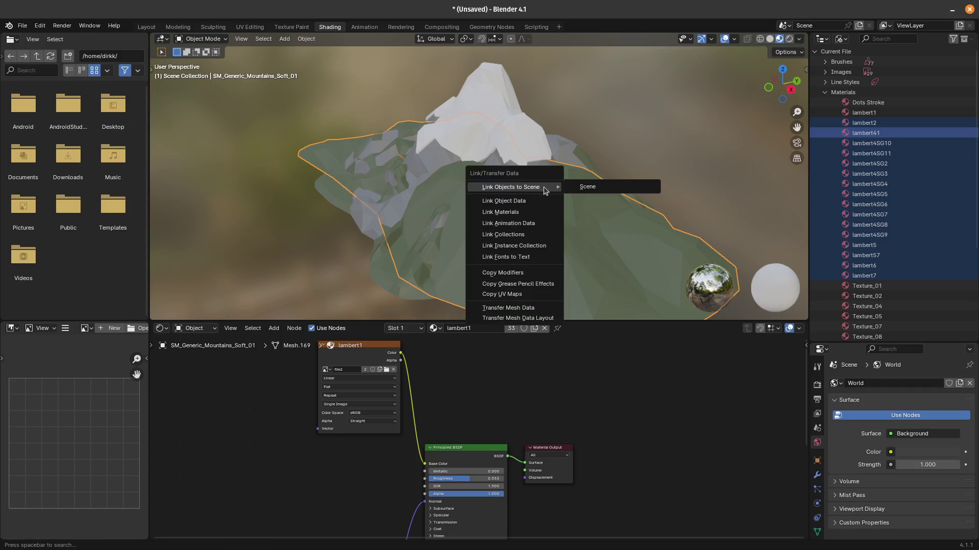
click(512, 214)
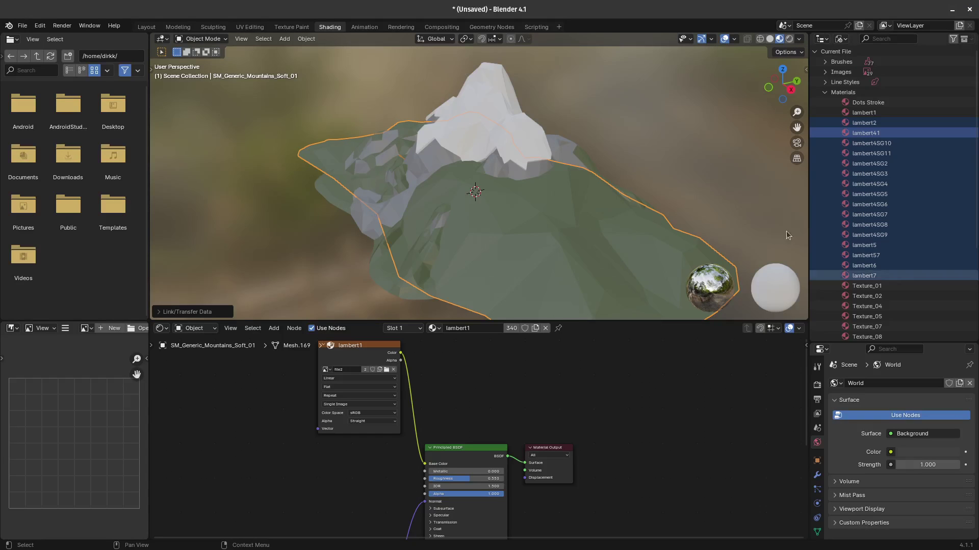
Purge the 32 orphaned data-blocks (16 images, 16 materials) and review the remaining materials
click(841, 39)
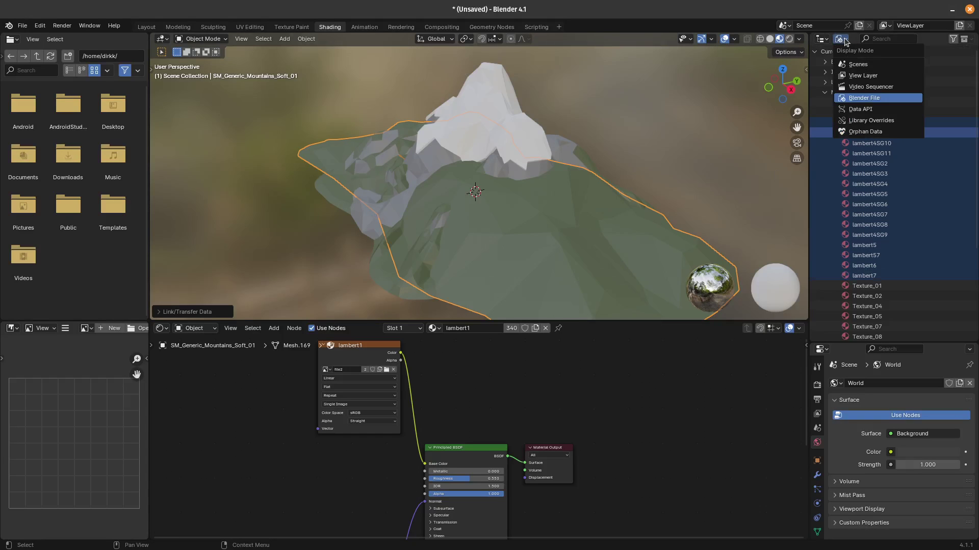
click(877, 132)
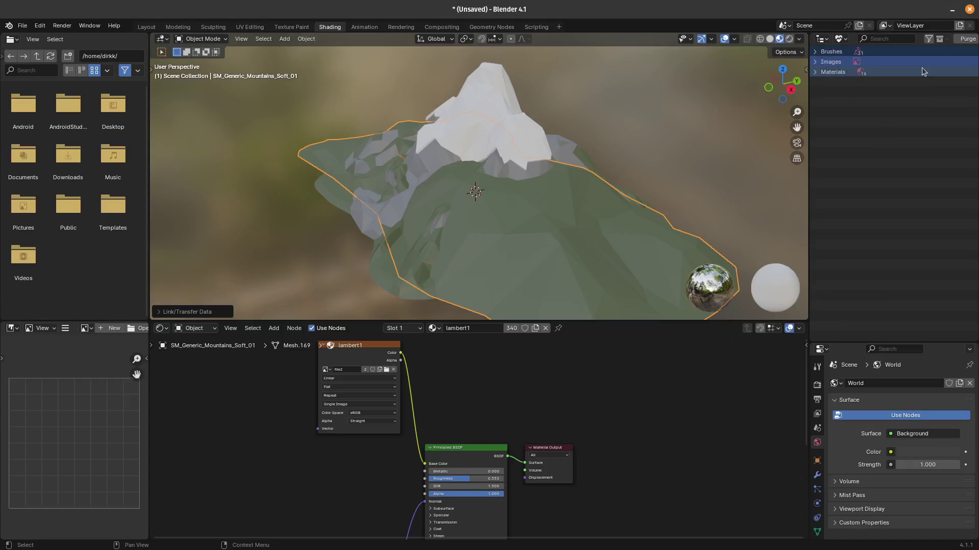
click(963, 39)
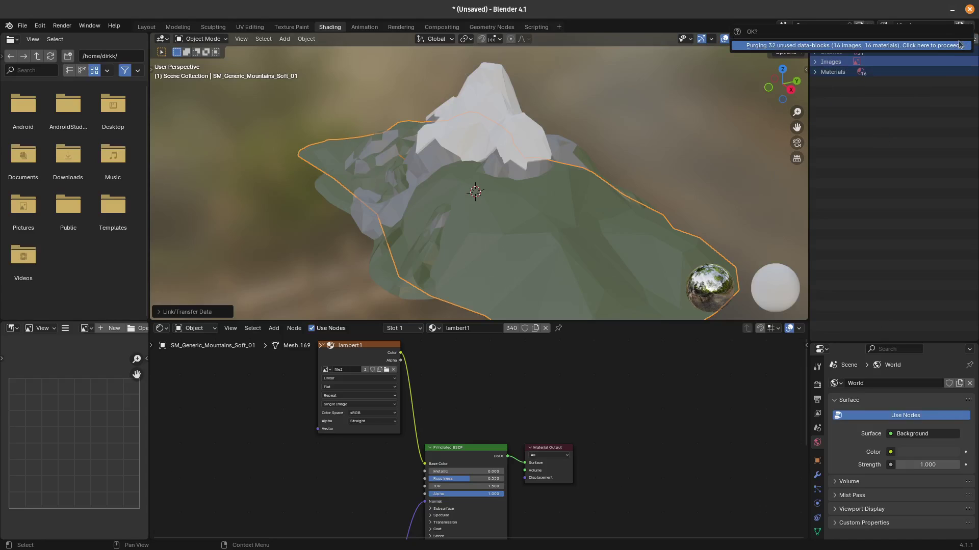
click(883, 46)
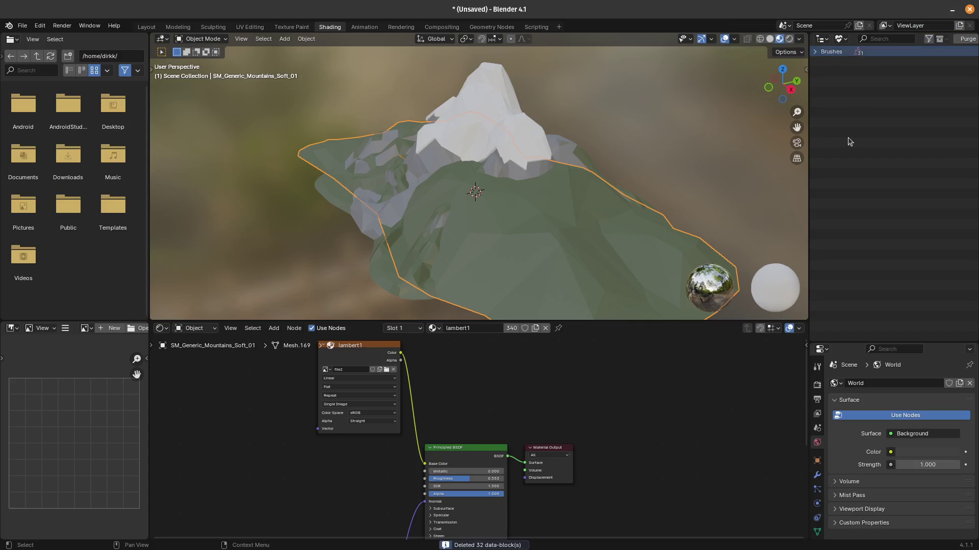
click(435, 329)
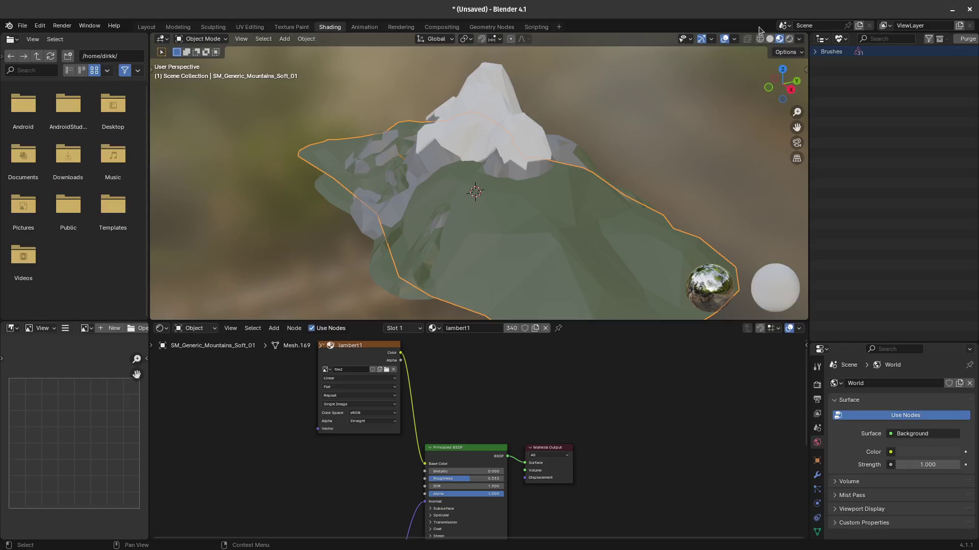
Show all file data in the Outliner and select every object using Texture_01
click(841, 39)
click(864, 97)
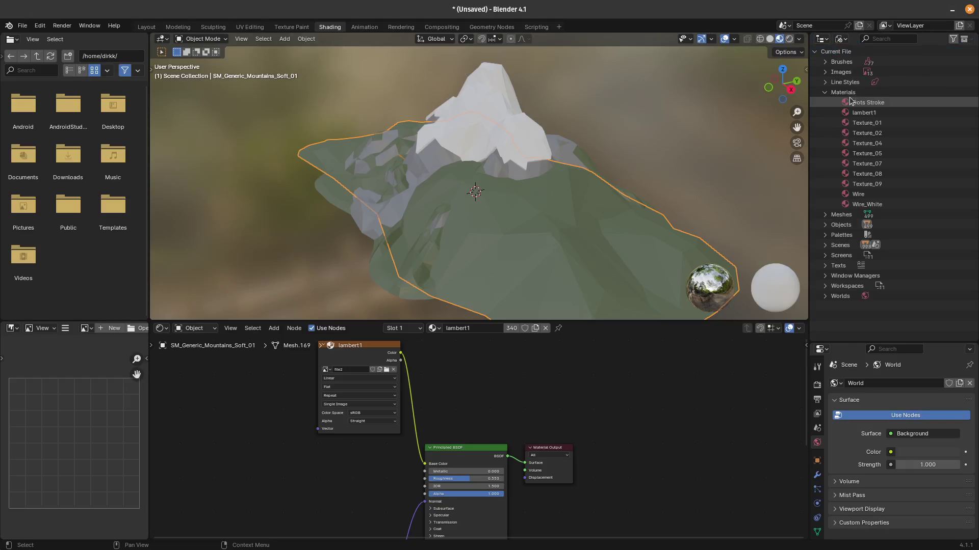
click(872, 122)
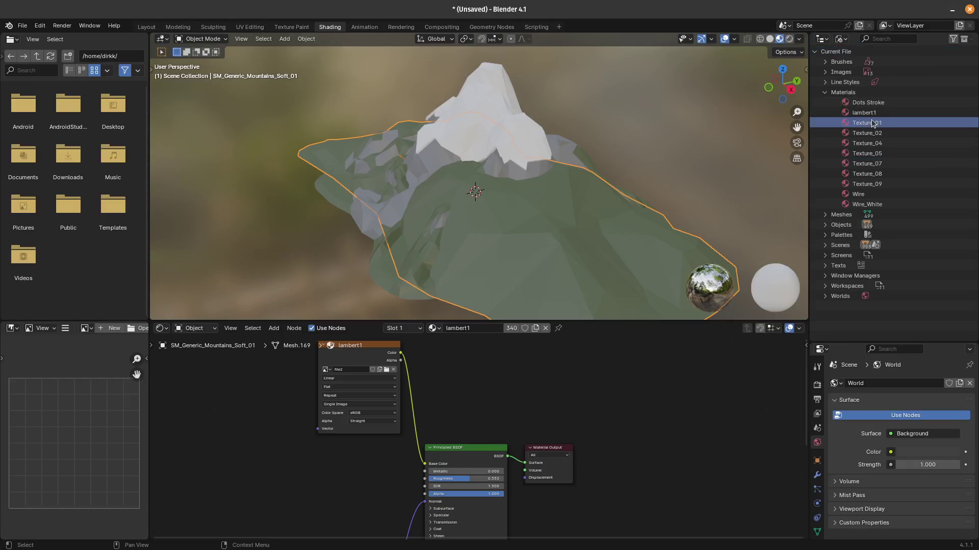
right_click(874, 125)
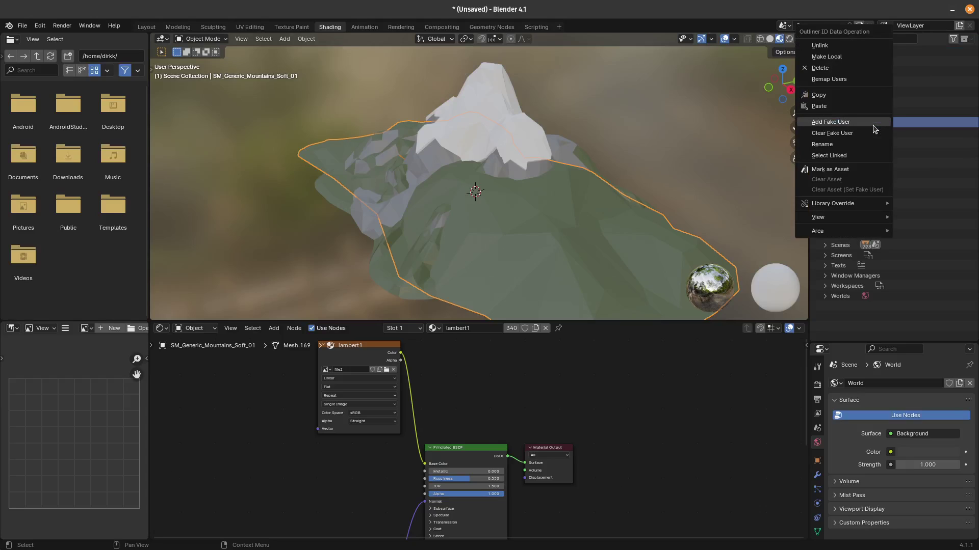
click(827, 156)
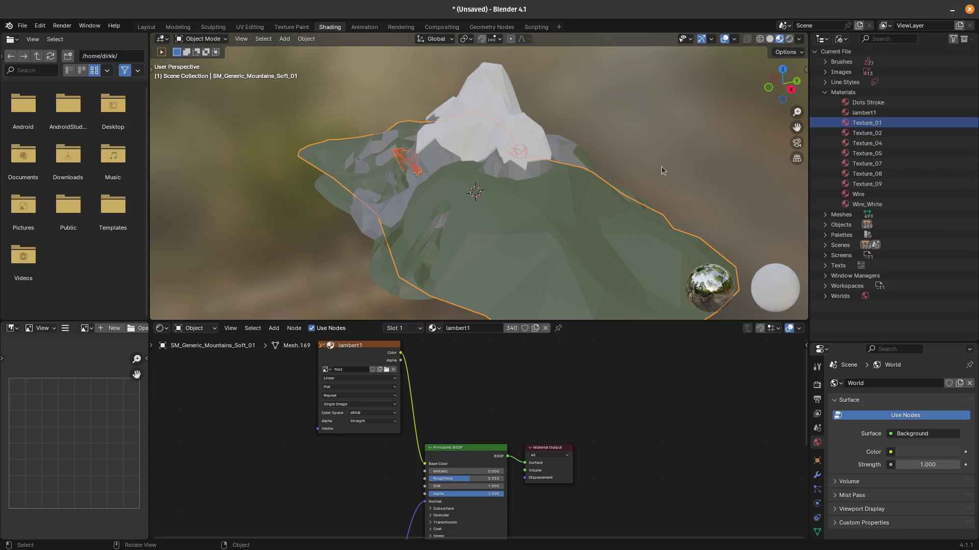
Reselect the Texture_01 objects and make SM_Buildings_RoofAngledCornerInner_5x5_01P the active object
click(689, 125)
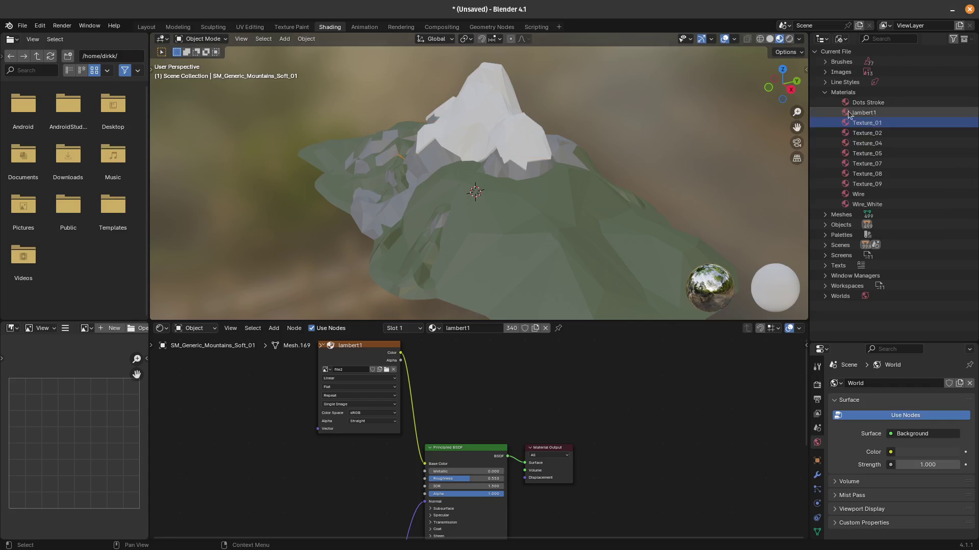
right_click(873, 122)
click(862, 156)
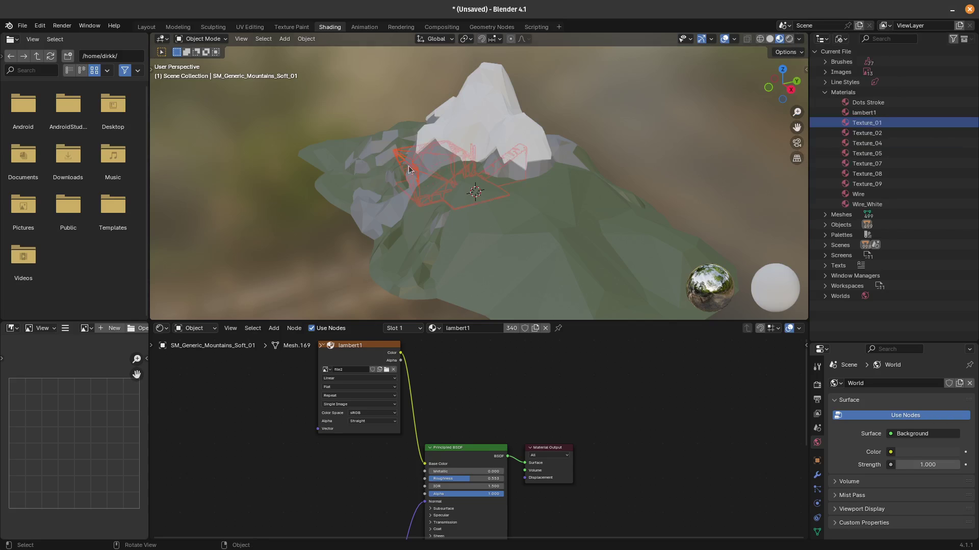
scroll(417, 182, up, 4)
mouse_move(416, 182)
middle_down()
mouse_move(430, 181)
mouse_move(426, 198)
middle_up()
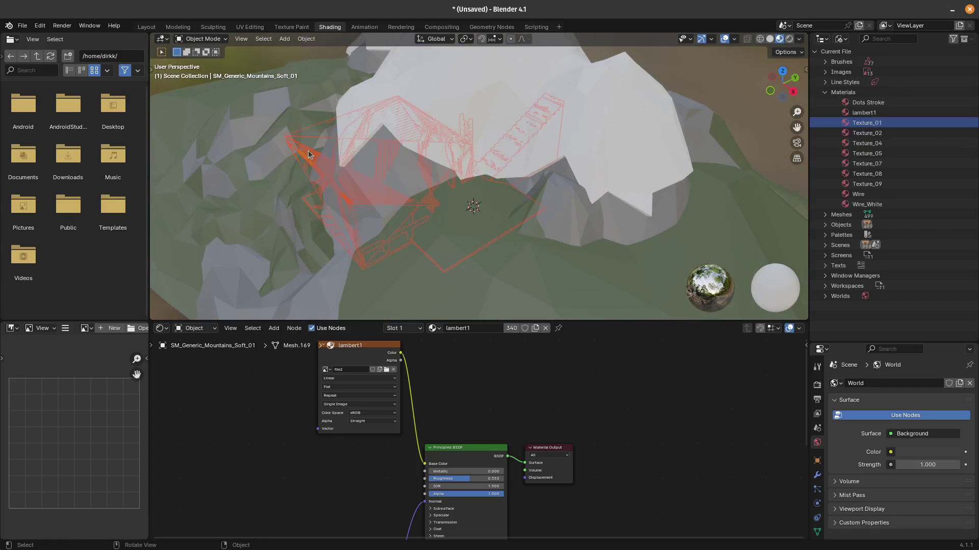
click(308, 152)
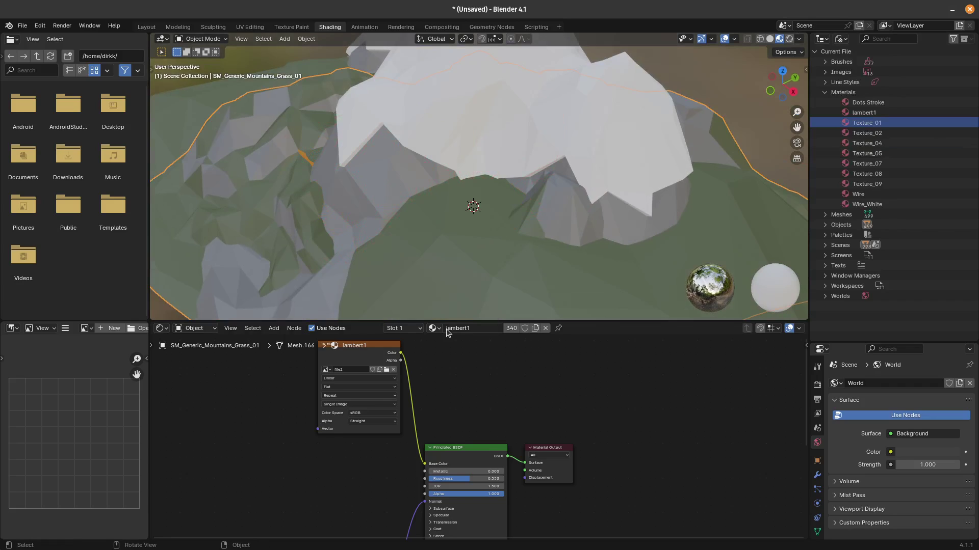
click(304, 158)
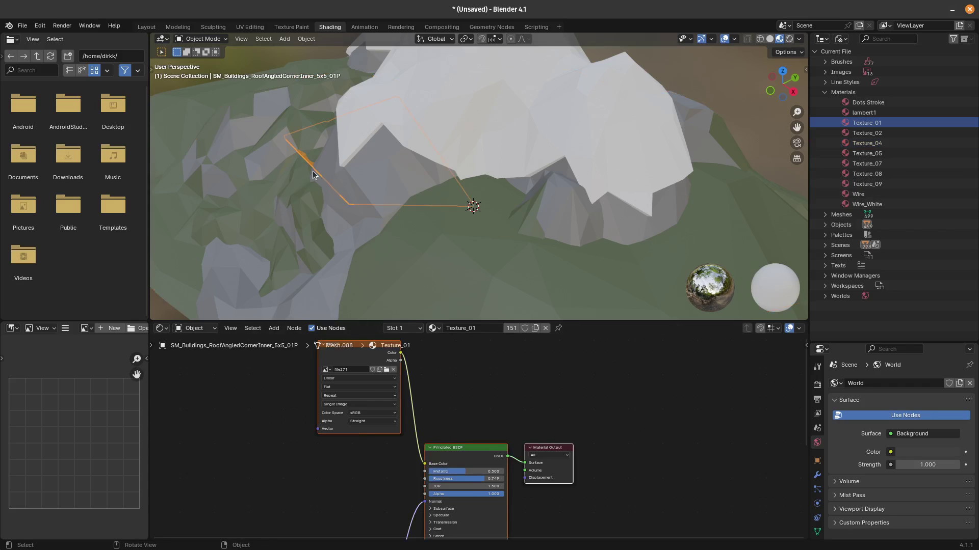
Link Texture_01 to every object using Texture_02 through Wire_White, then list orphan data
click(871, 133)
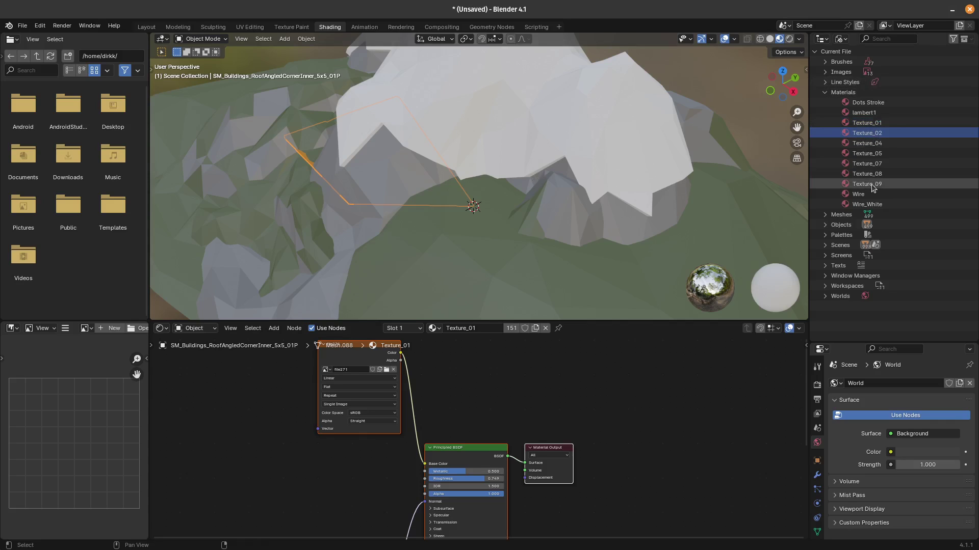
shift+click(870, 203)
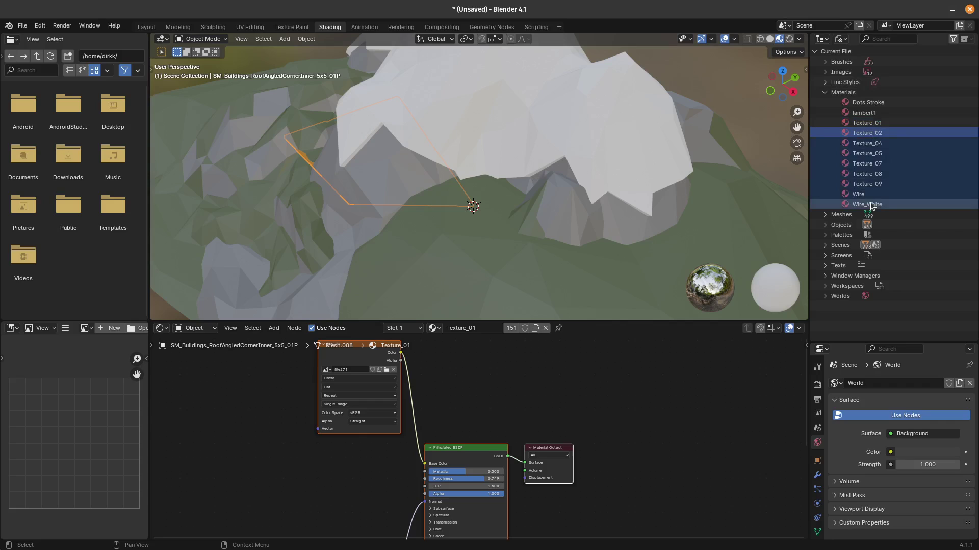
right_click(865, 178)
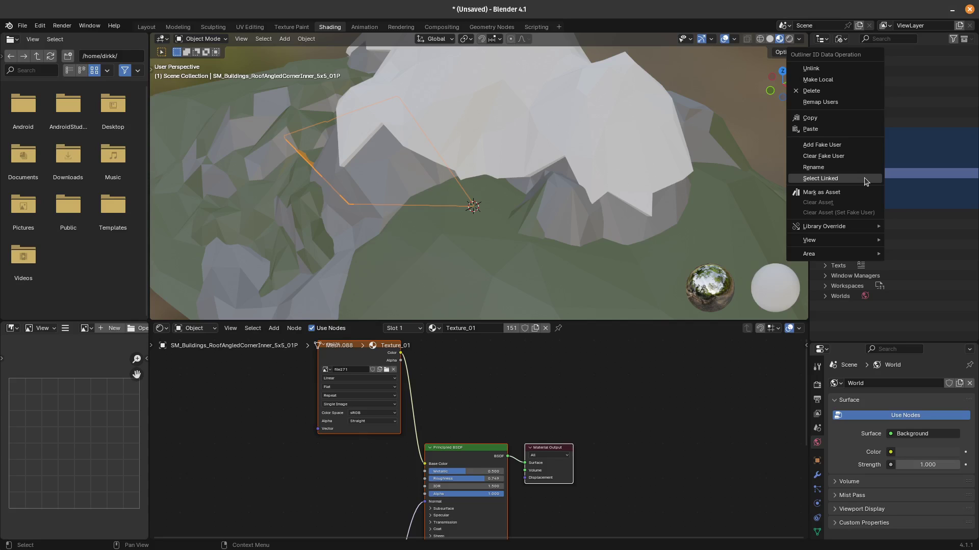
click(820, 179)
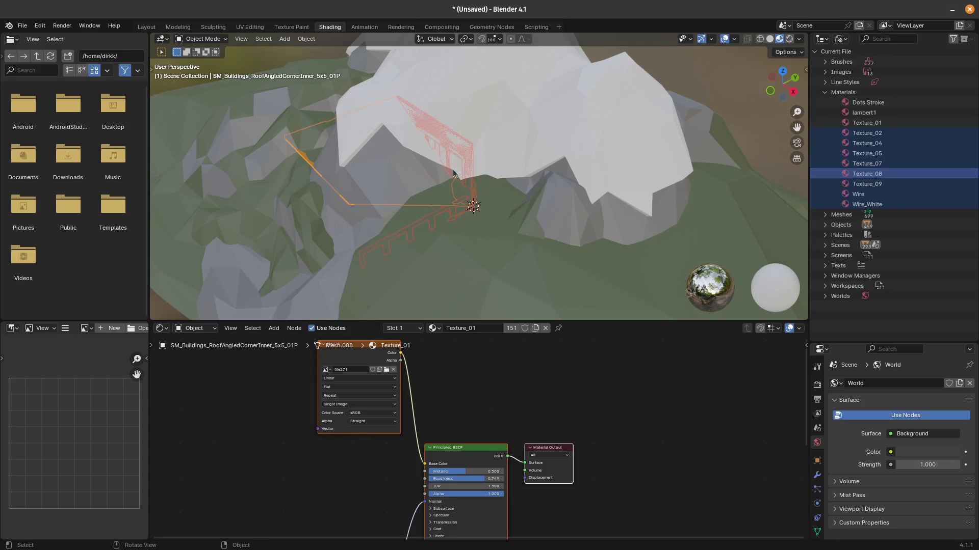
key(ctrl+l)
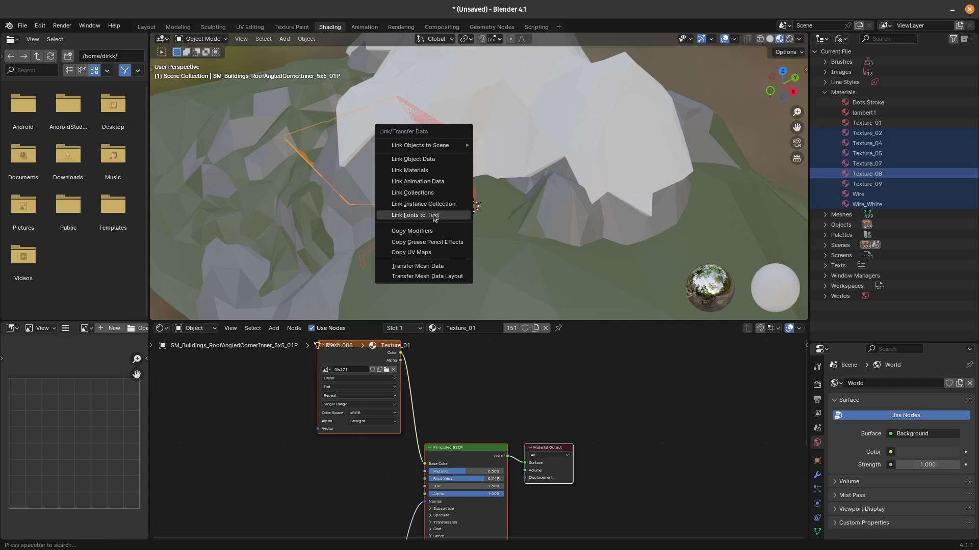
click(423, 172)
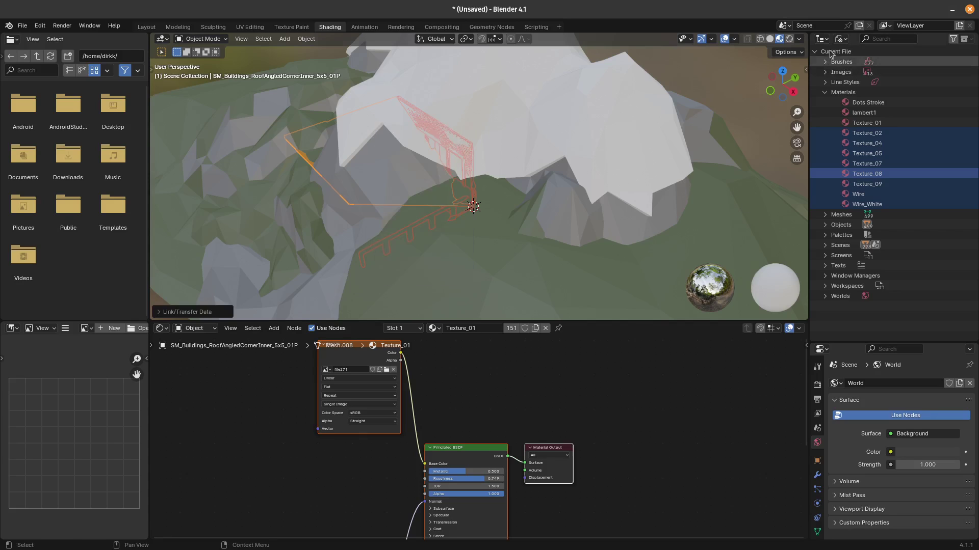
click(841, 39)
click(865, 131)
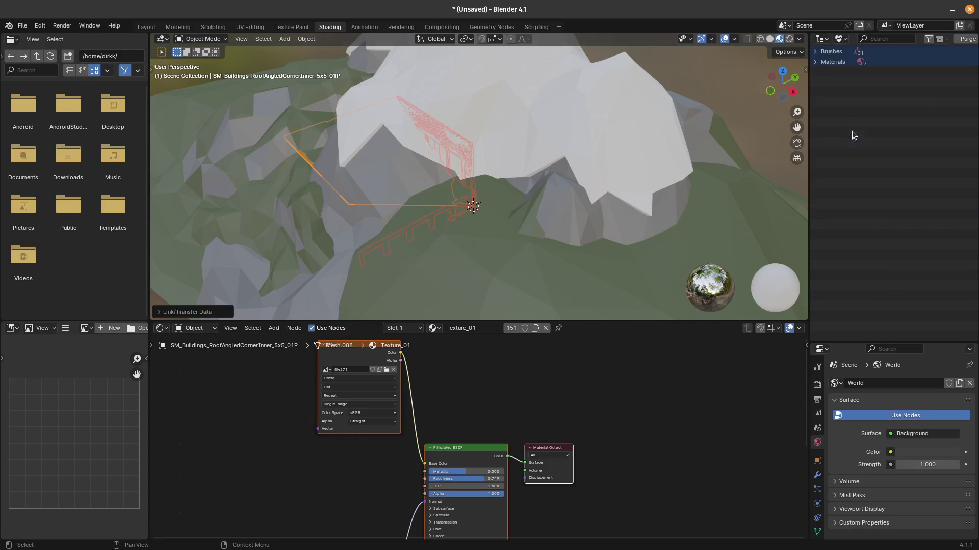
Purge the 15 orphaned data-blocks and verify only Dots Stroke, lambert1, Texture_01 and Wire remain
click(965, 40)
click(949, 45)
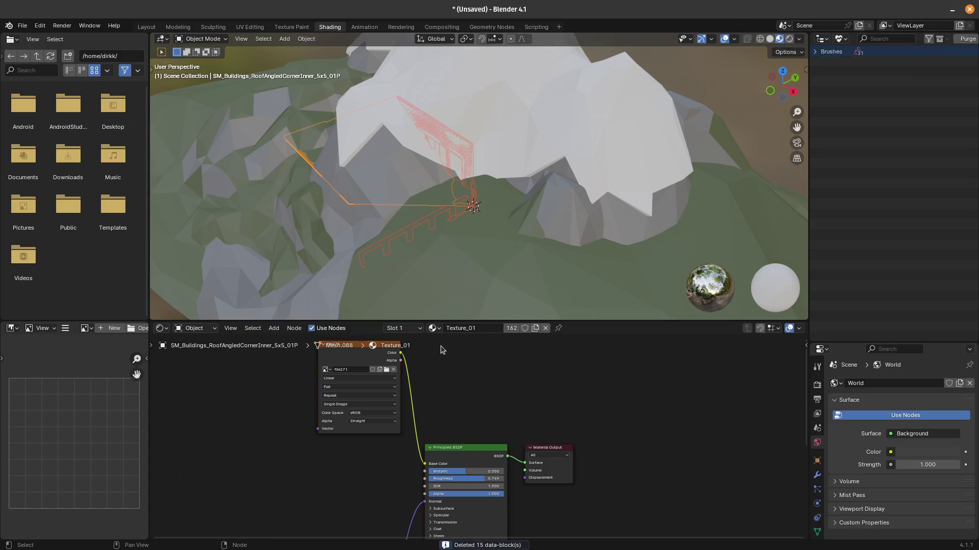
click(432, 329)
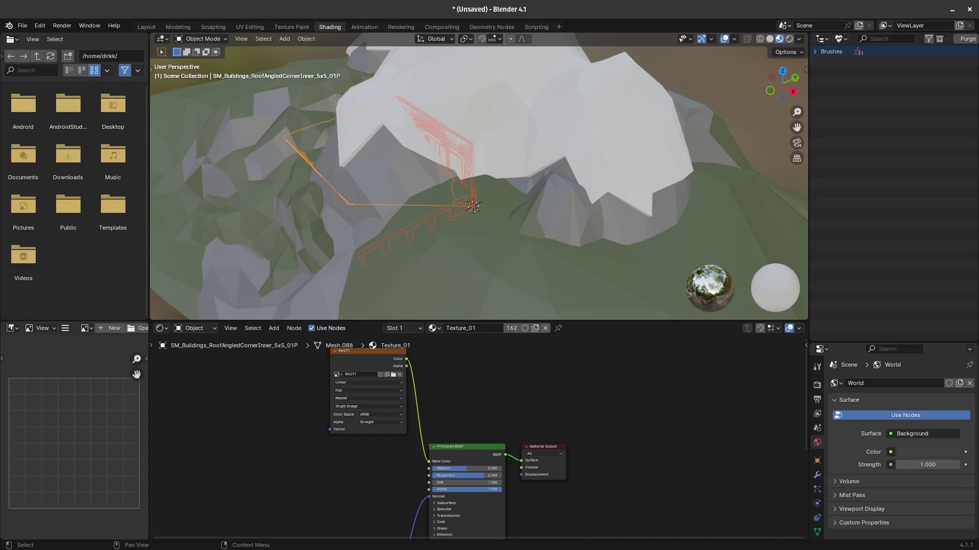
scroll(765, 357, down, 1)
Select all objects using the Wire material and delete them
click(846, 44)
click(853, 97)
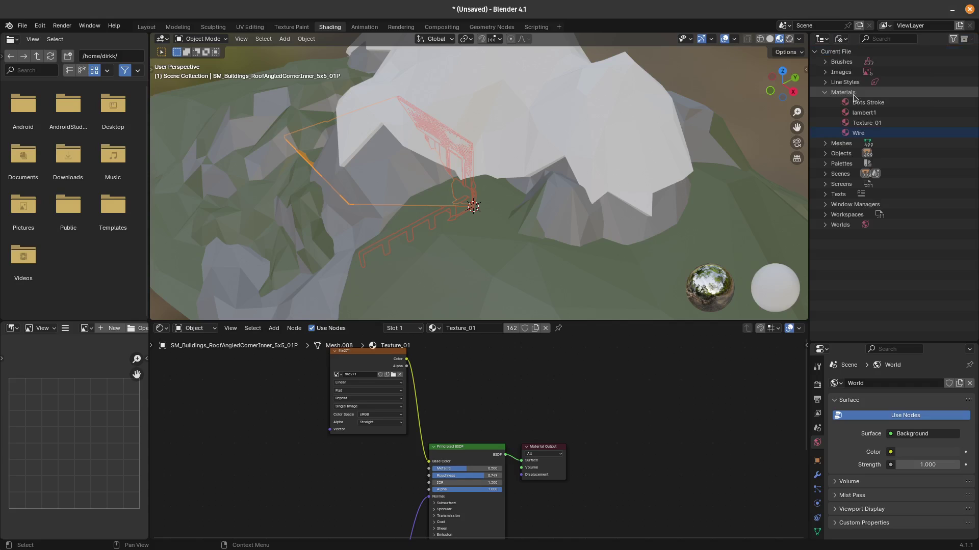
right_click(867, 134)
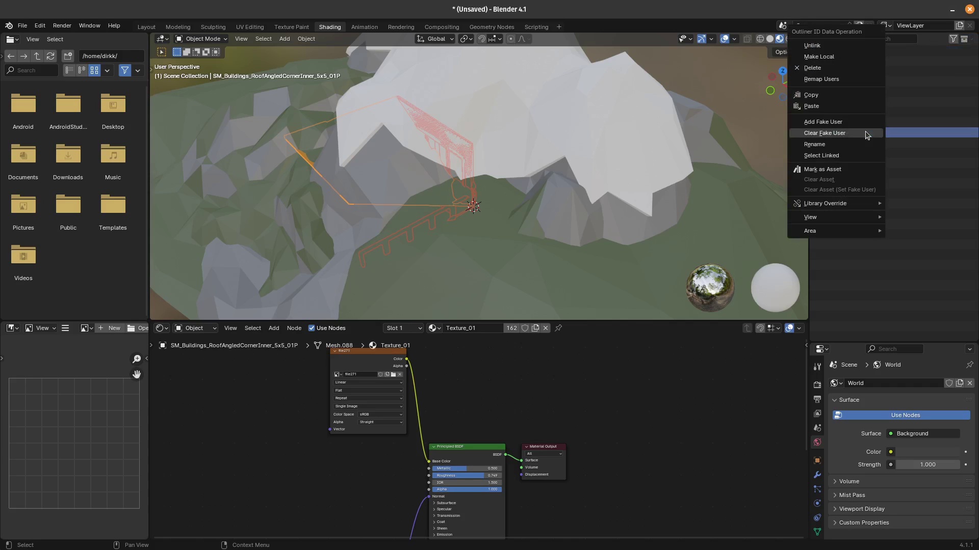
click(844, 155)
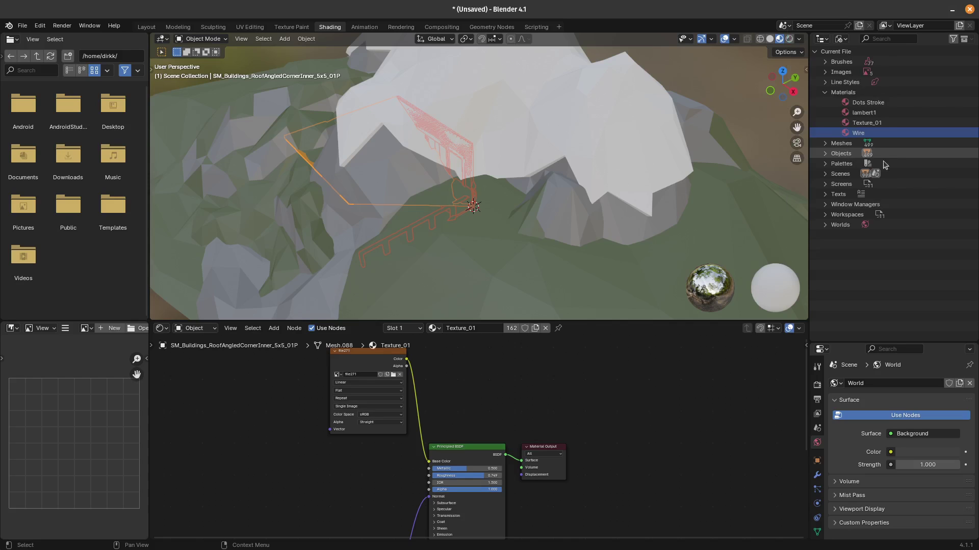
middle_drag(520, 182, 712, 106)
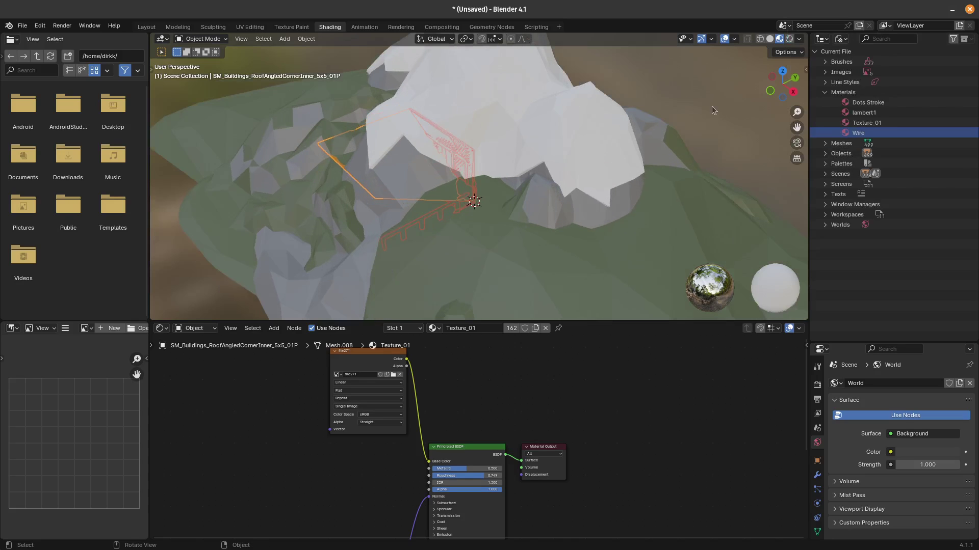
right_click(863, 136)
click(842, 156)
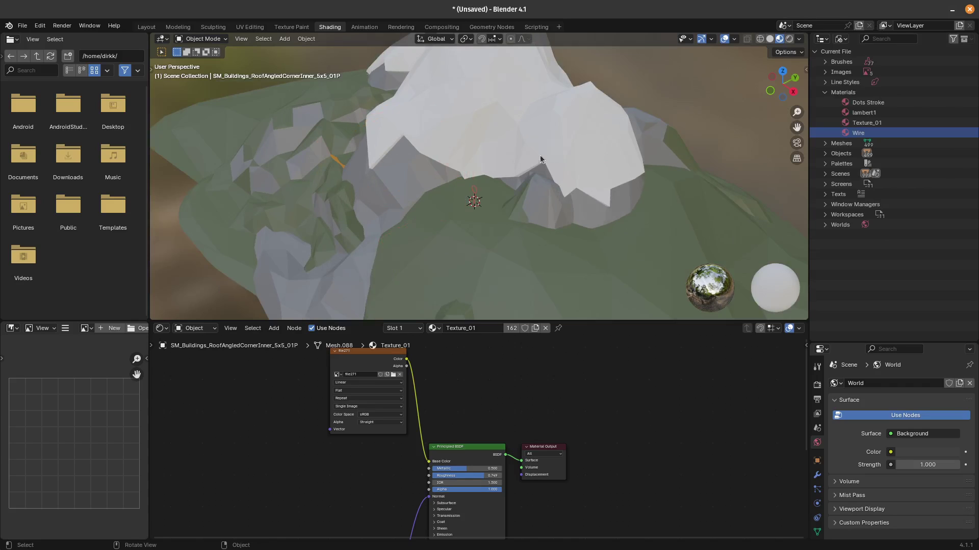
key(x)
click(317, 135)
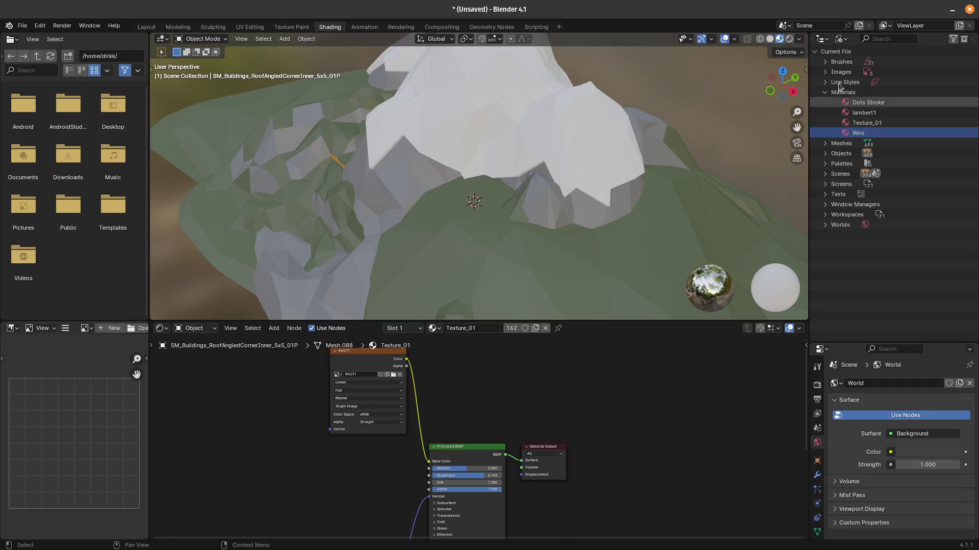
Purge the leftover orphan data and check the remaining materials list
click(832, 41)
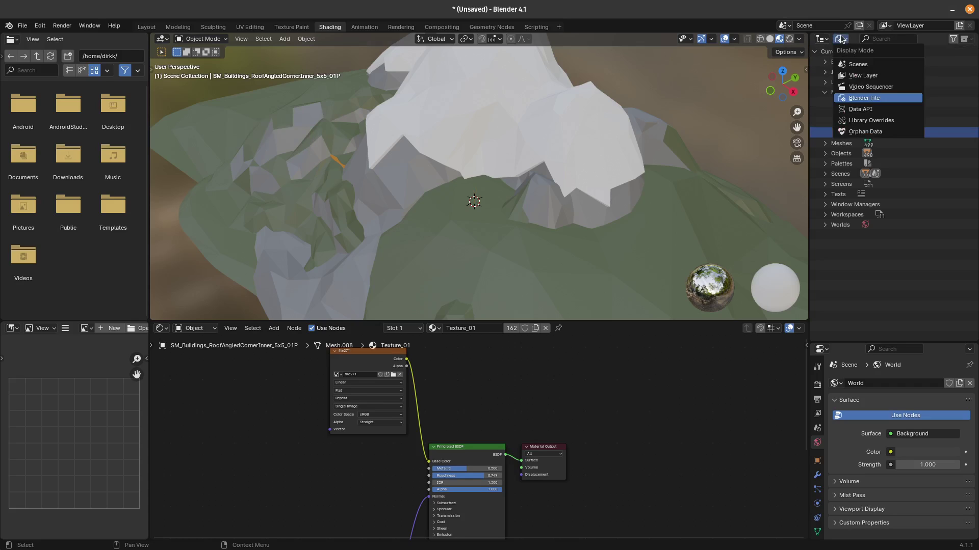
click(874, 129)
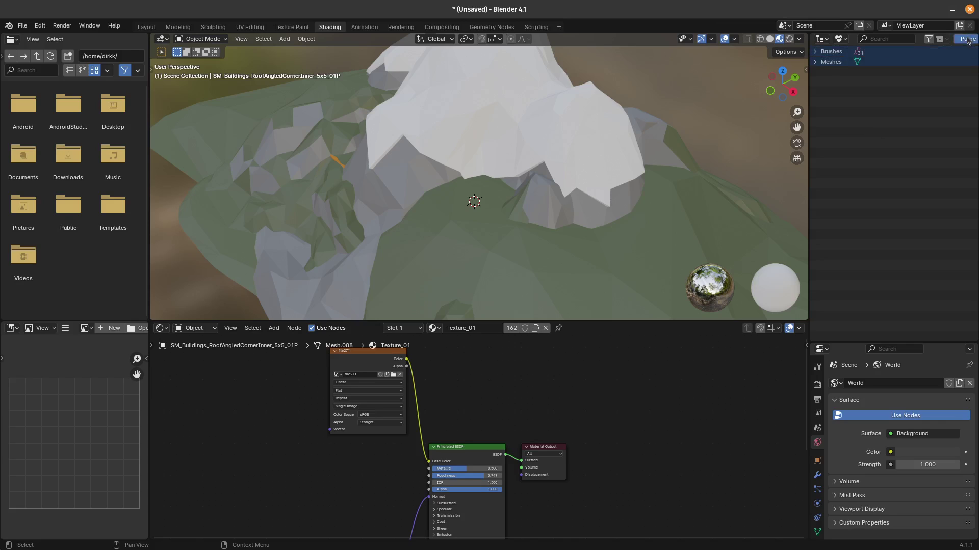
click(968, 40)
click(942, 48)
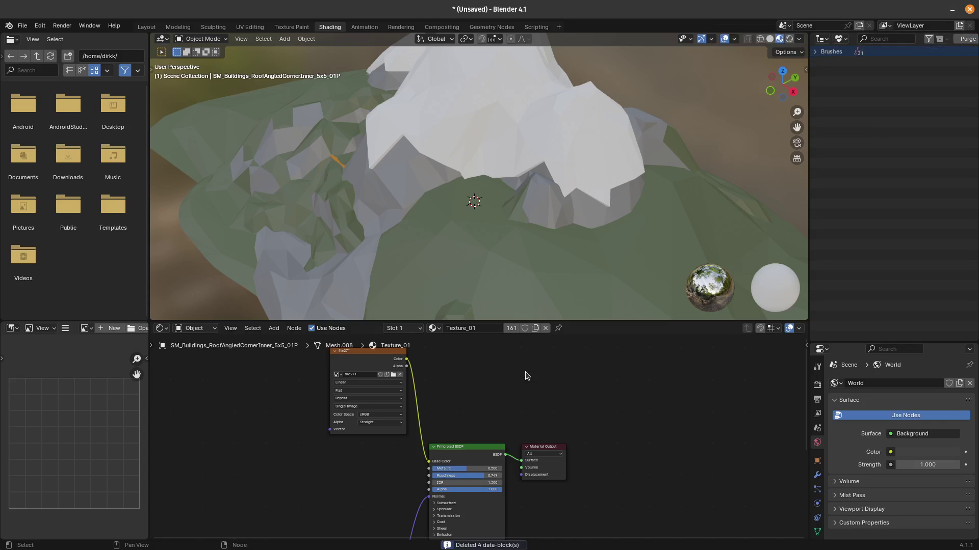
click(434, 329)
click(432, 328)
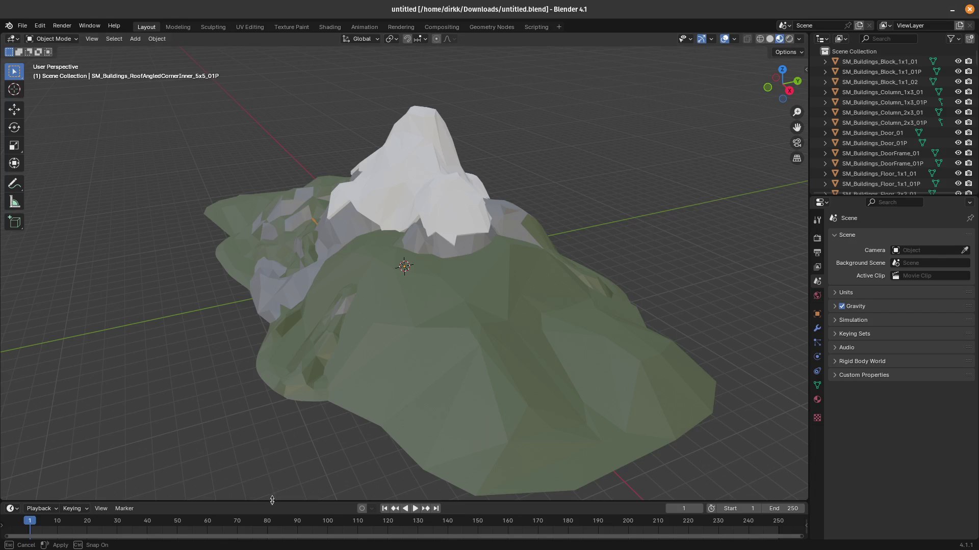
Turn the enlarged bottom timeline into an Asset Browser showing Unassigned assets
drag(272, 501, 193, 356)
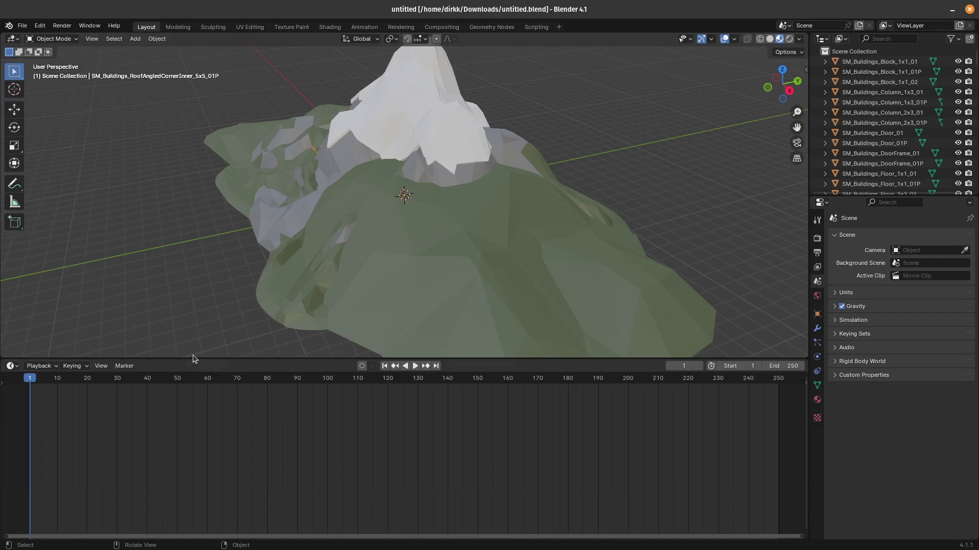
click(13, 366)
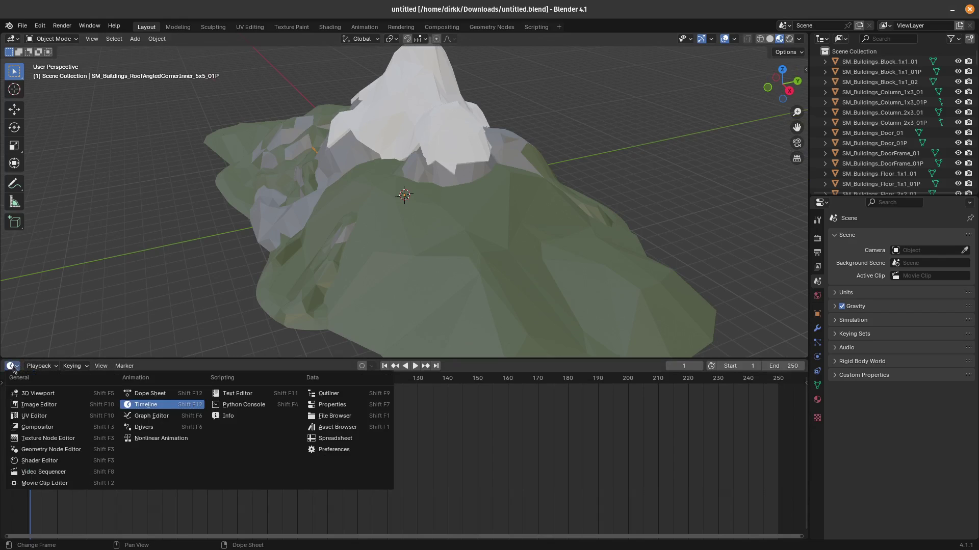
click(357, 428)
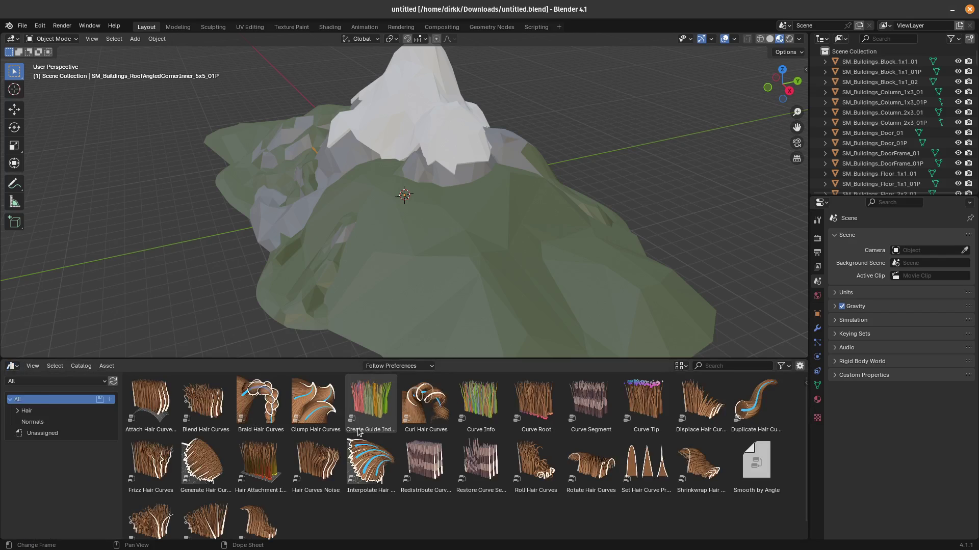
click(51, 433)
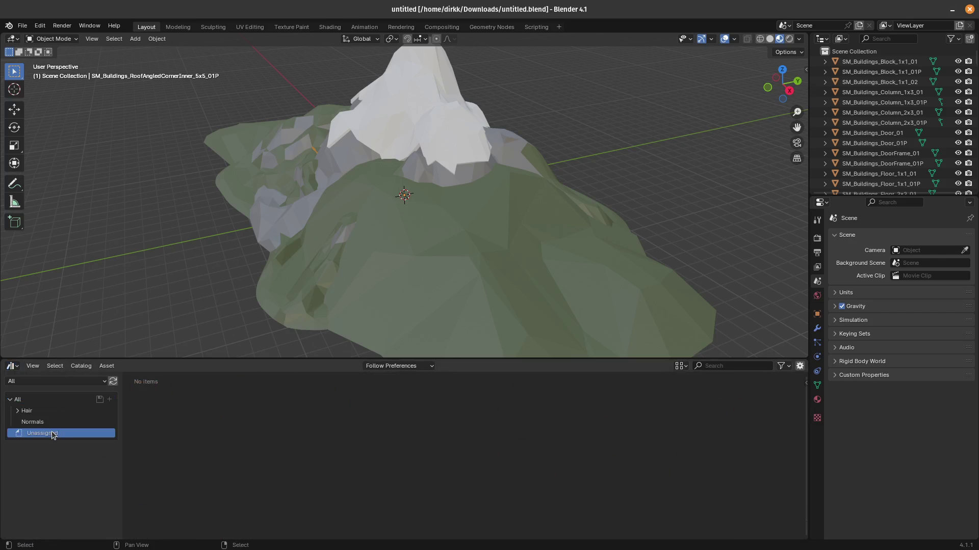
Select all scene objects in the Outliner and mark them as assets
click(882, 104)
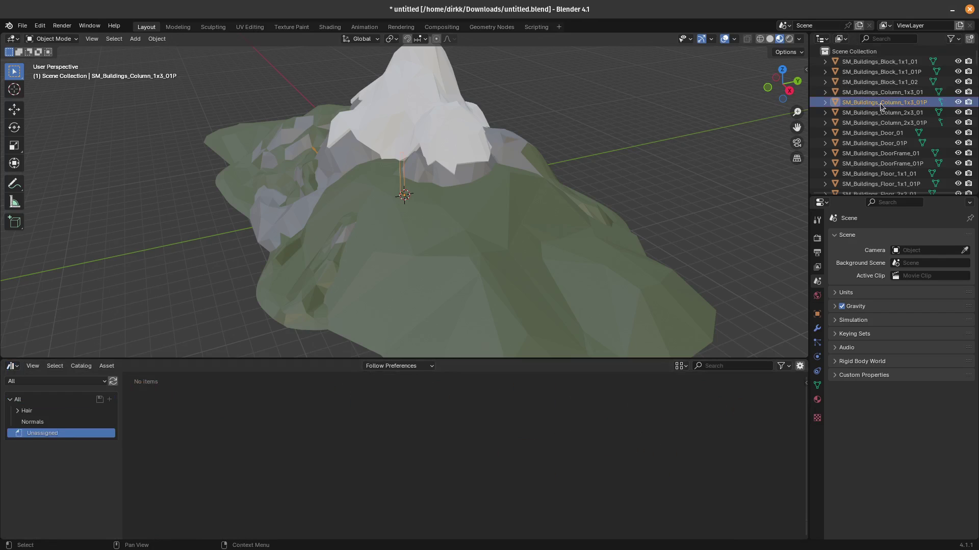
key(a)
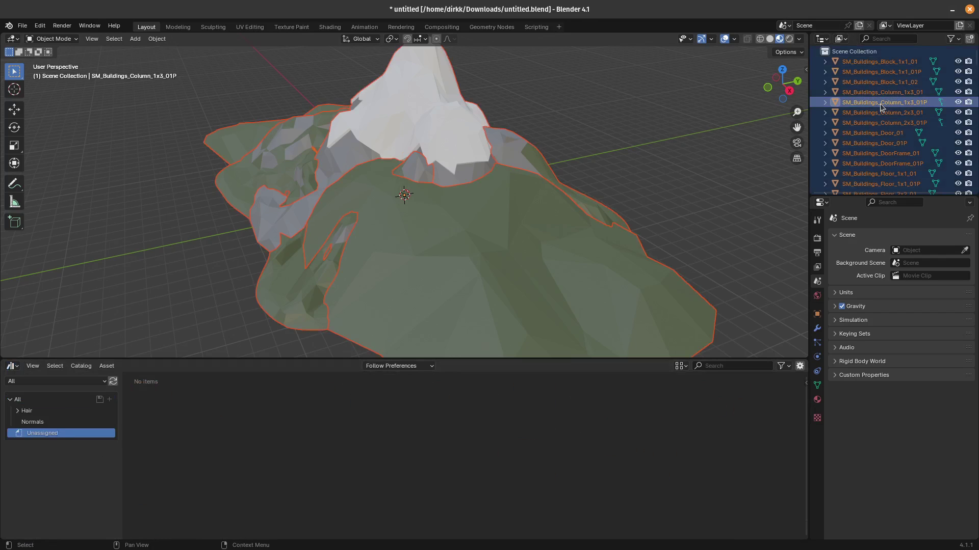
right_click(881, 107)
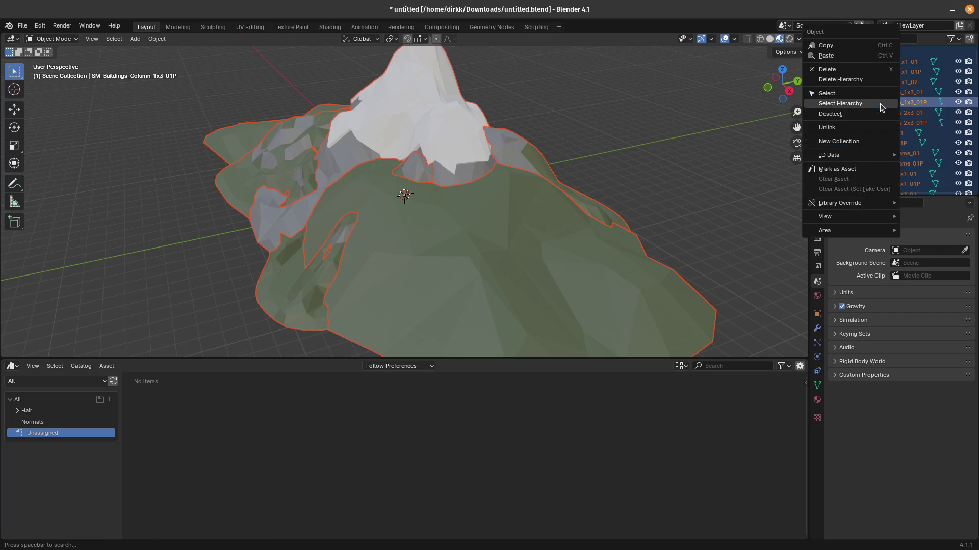
click(845, 166)
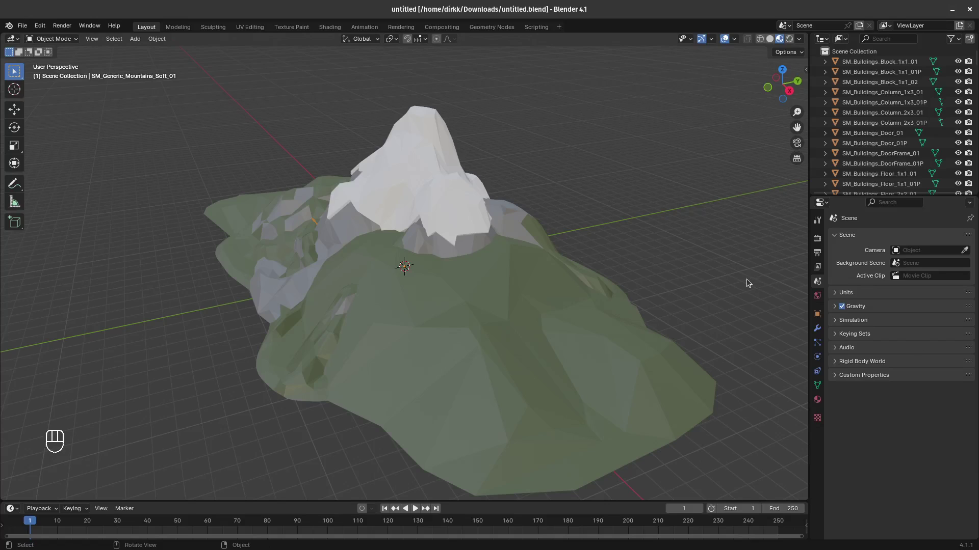
Select all objects from SM_Buildings_Column_1x3_01P in the Outliner and copy them
click(890, 104)
key(a)
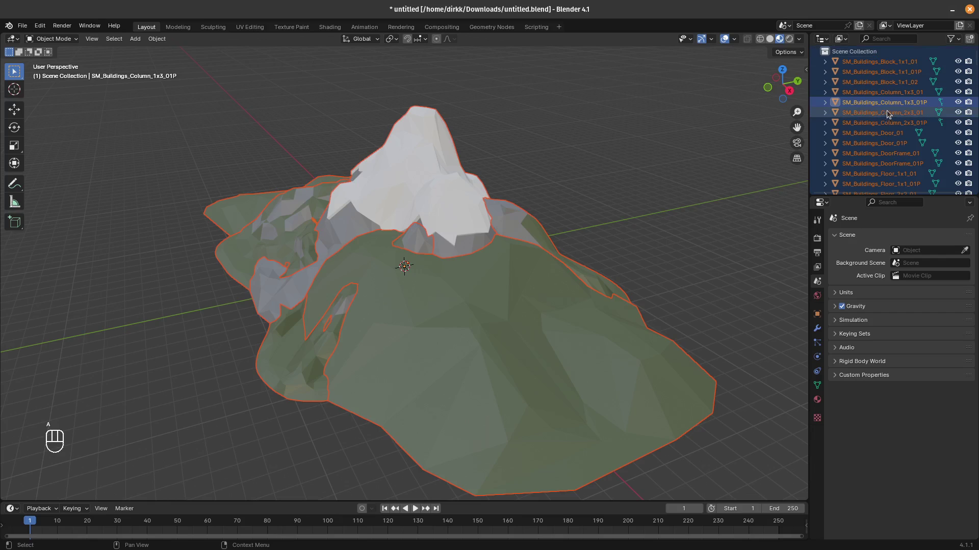
right_click(884, 105)
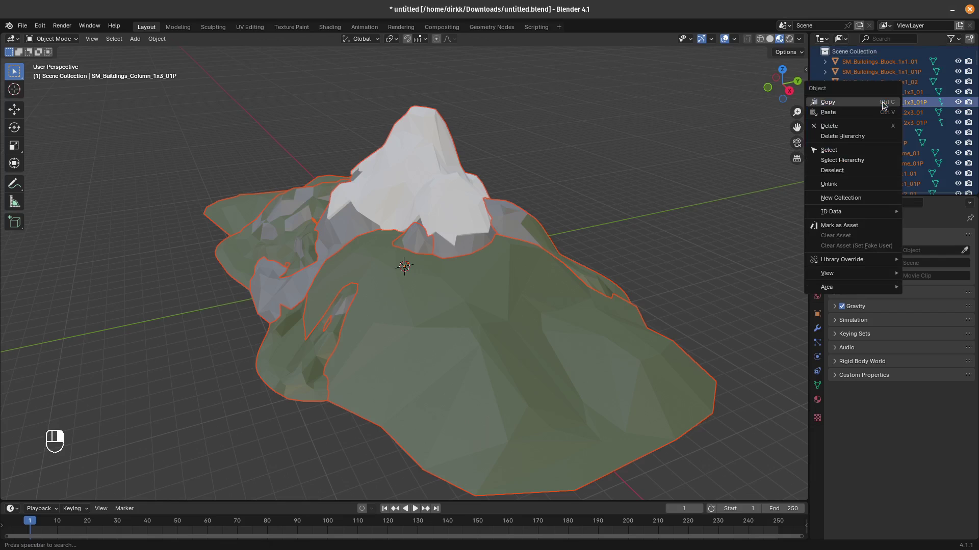
click(883, 103)
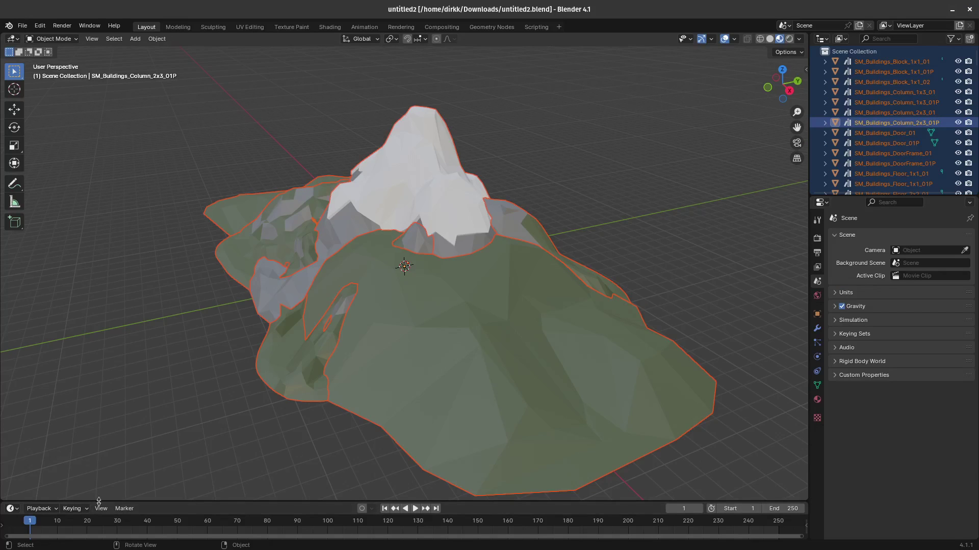
Enlarge the bottom area and switch it to the Asset Browser showing Unassigned assets
drag(102, 503, 34, 376)
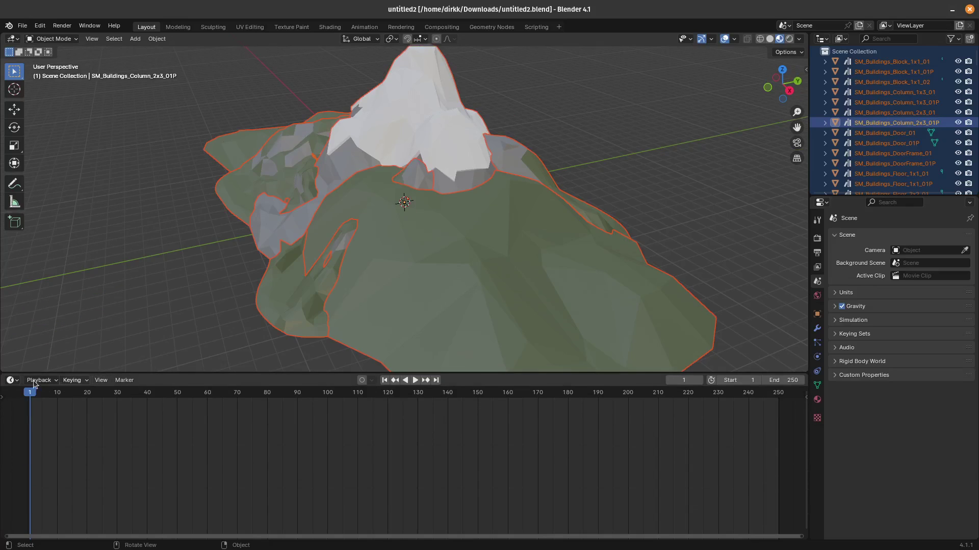
click(33, 380)
click(11, 381)
click(346, 452)
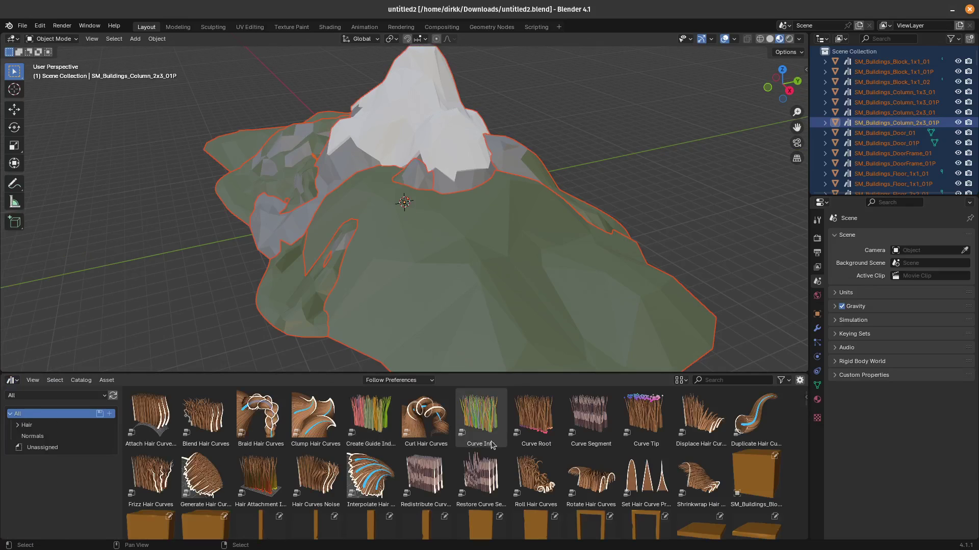
scroll(380, 522, down, 3)
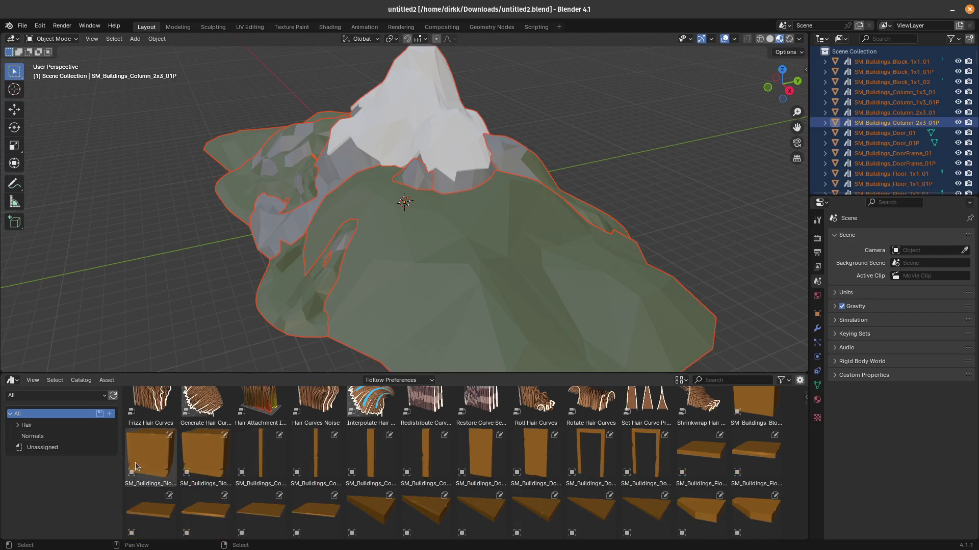
click(51, 447)
Scroll through the marked Synty assets and open the asset library dropdown
scroll(581, 484, down, 3)
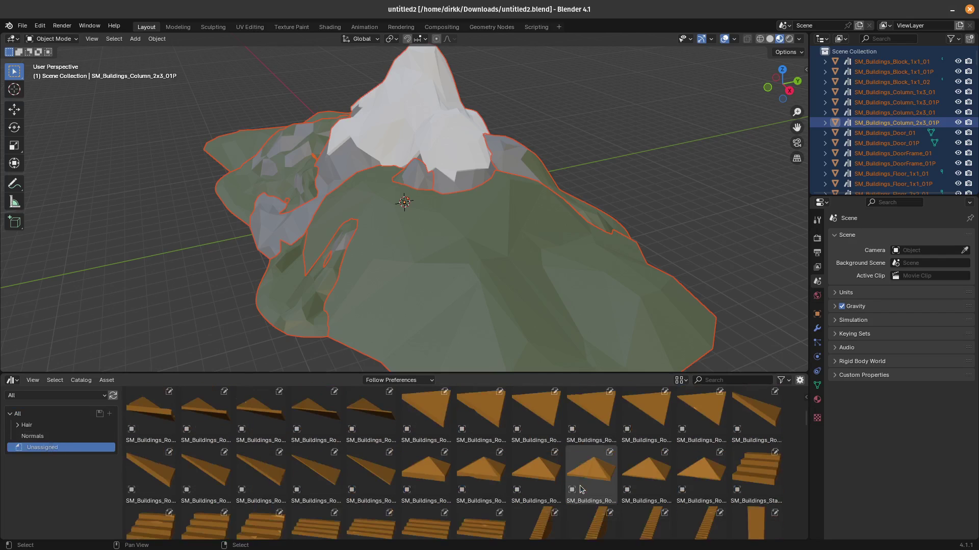
scroll(580, 488, down, 20)
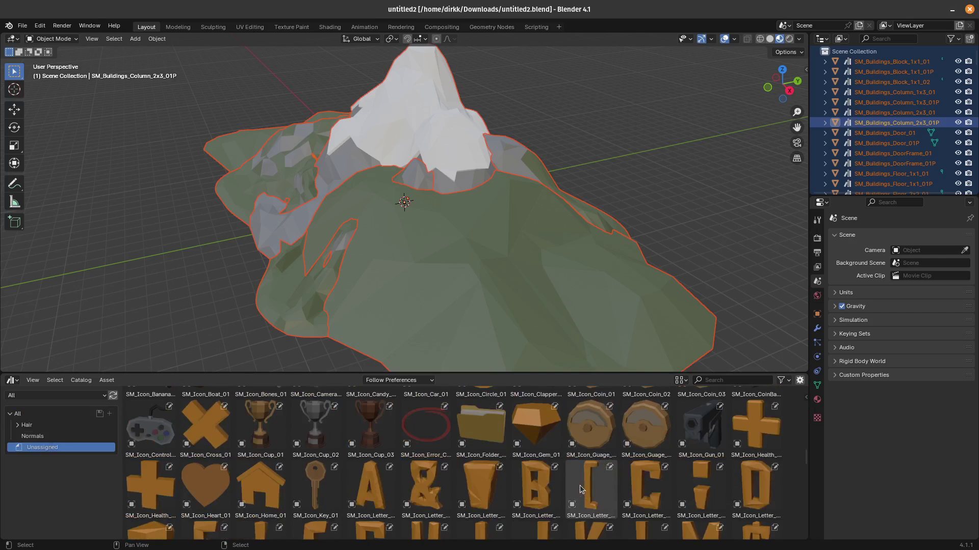
scroll(579, 487, down, 15)
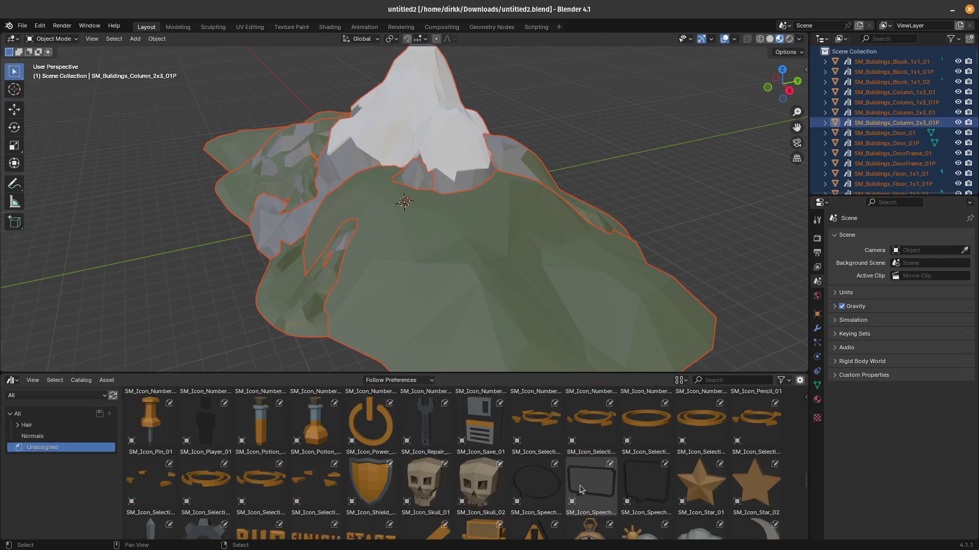
scroll(580, 486, down, 8)
scroll(579, 488, down, 15)
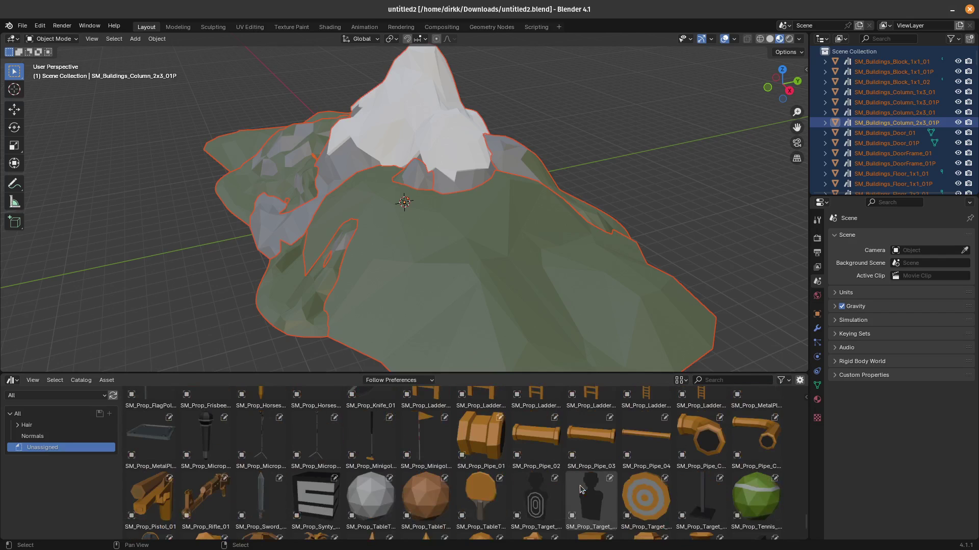
scroll(579, 490, down, 4)
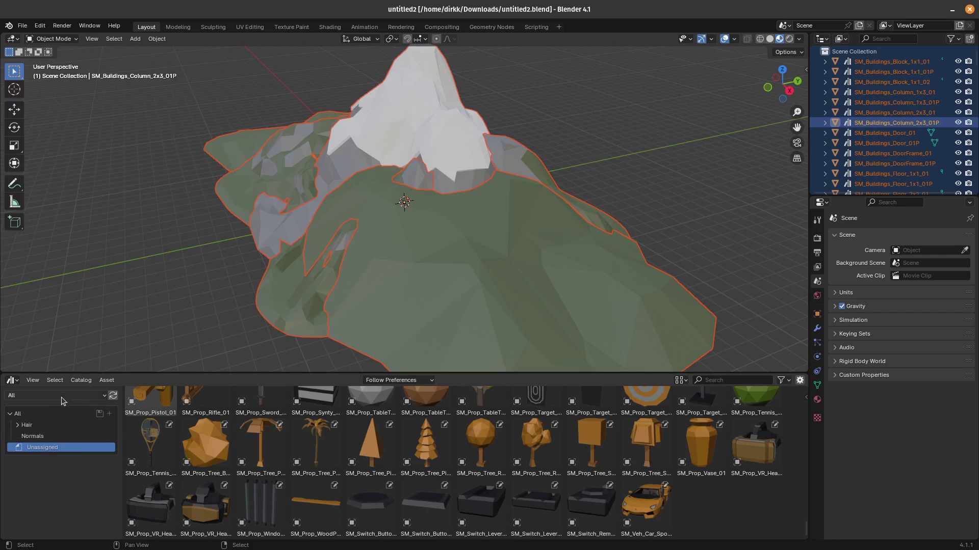
click(38, 396)
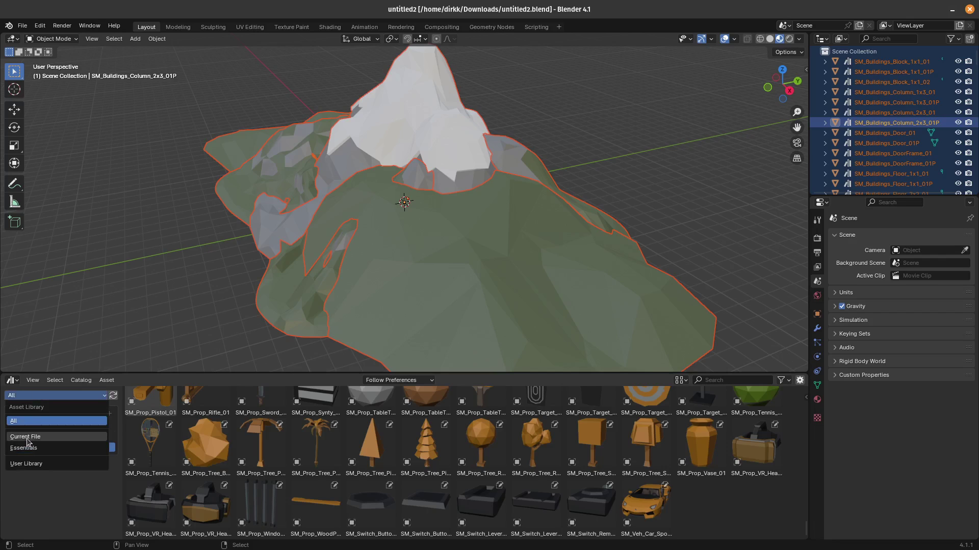
Add a catalog named 'Synty Prototpye' in the User Library
click(28, 464)
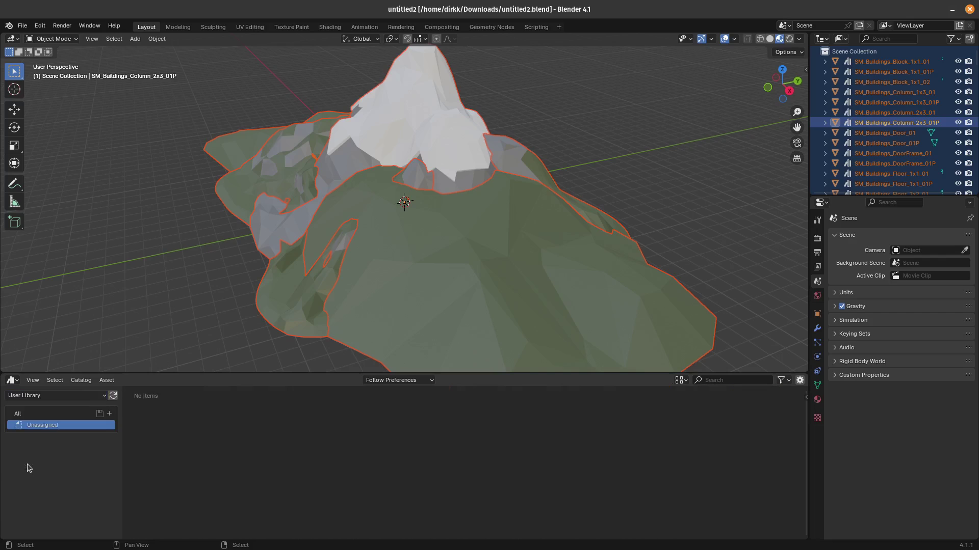
click(109, 414)
double_click(41, 426)
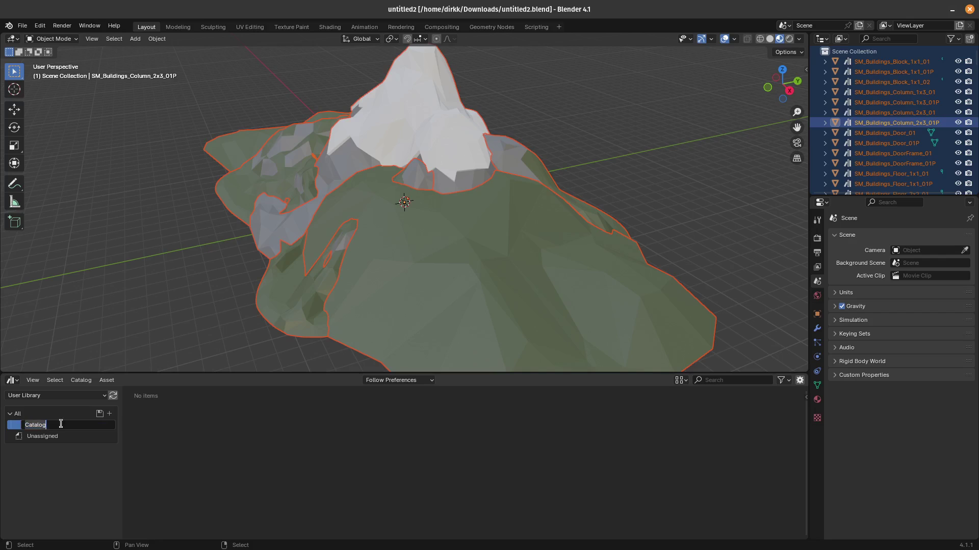
text(Synty Prototpye)
key(Return)
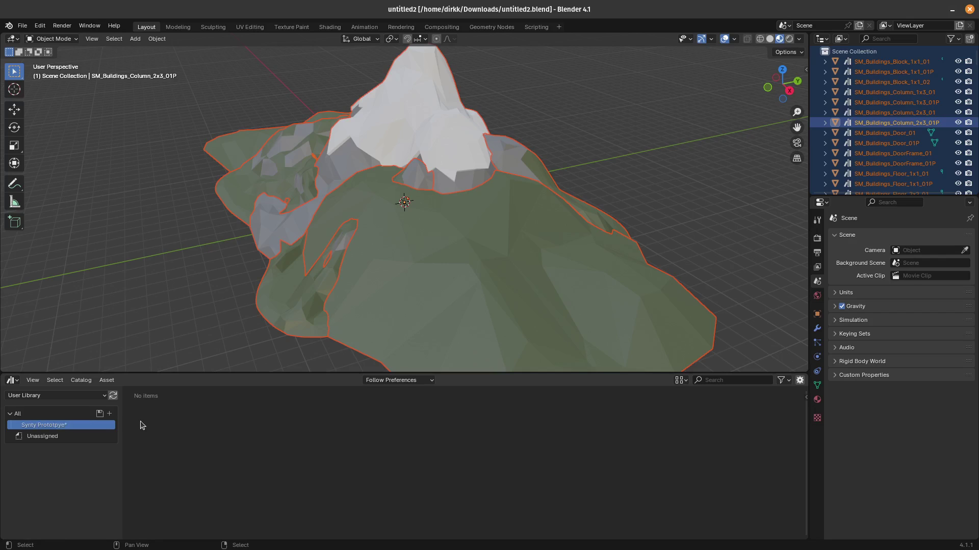
View the Unassigned catalog and set the asset library back to All
click(58, 438)
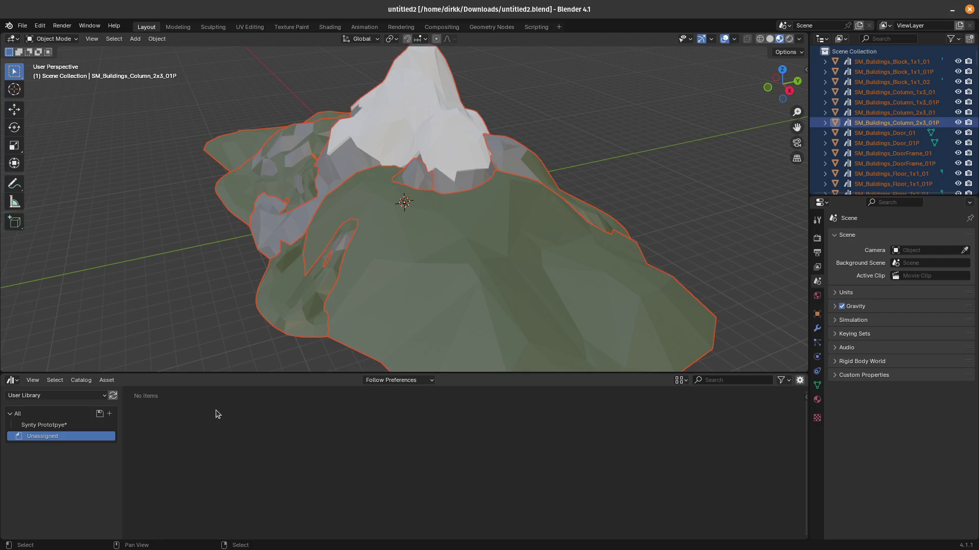
click(48, 395)
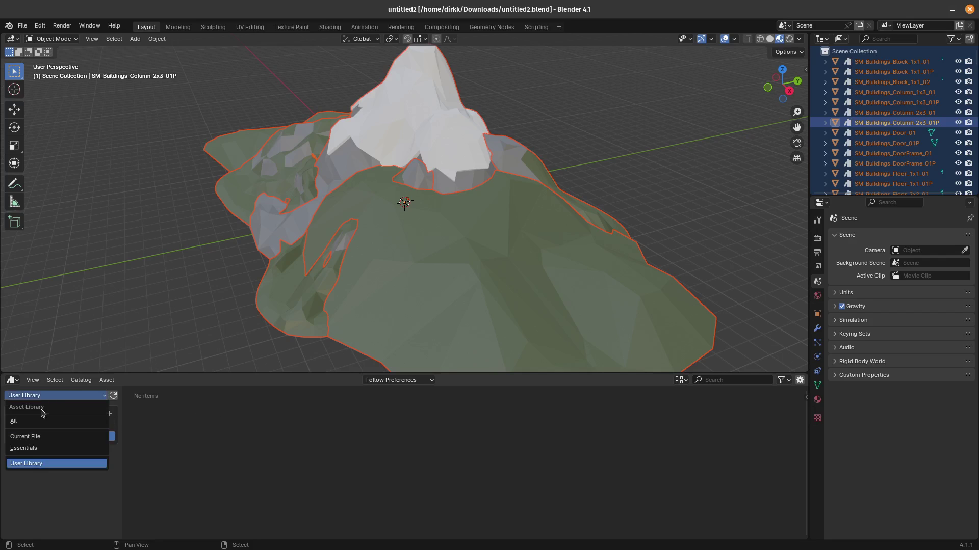
click(33, 419)
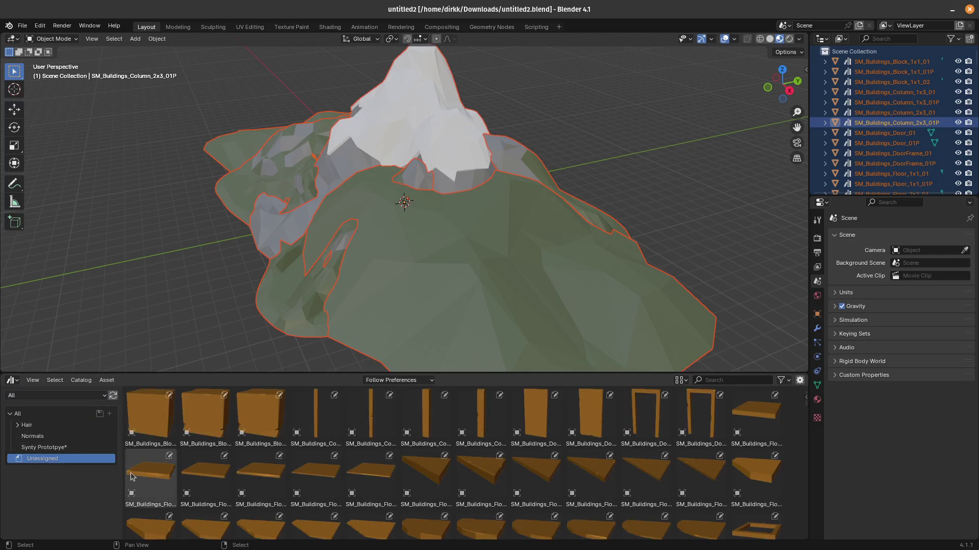
Move all the SM_Buildings assets from Unassigned into the Synty Prototpye catalog and view it
key(a)
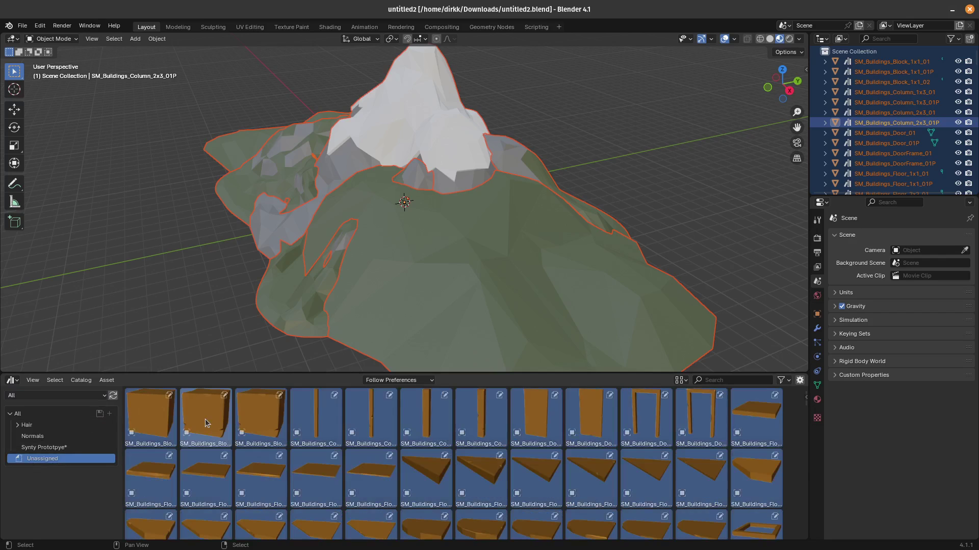
drag(151, 409, 44, 446)
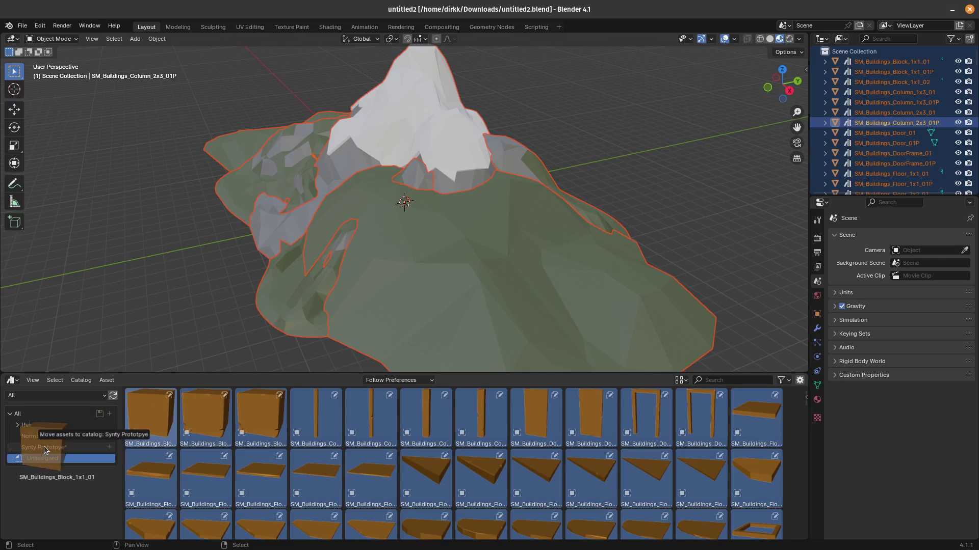
drag(44, 445, 44, 445)
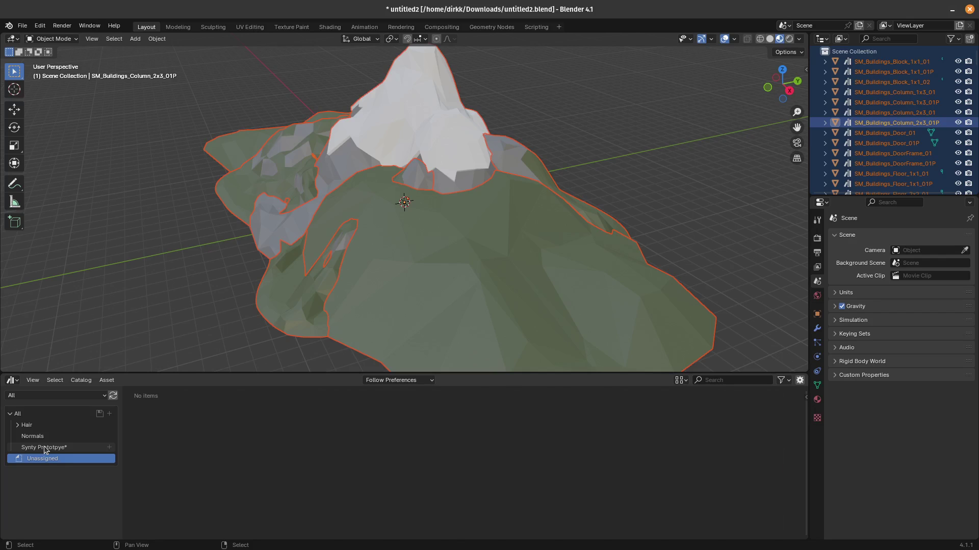
click(44, 448)
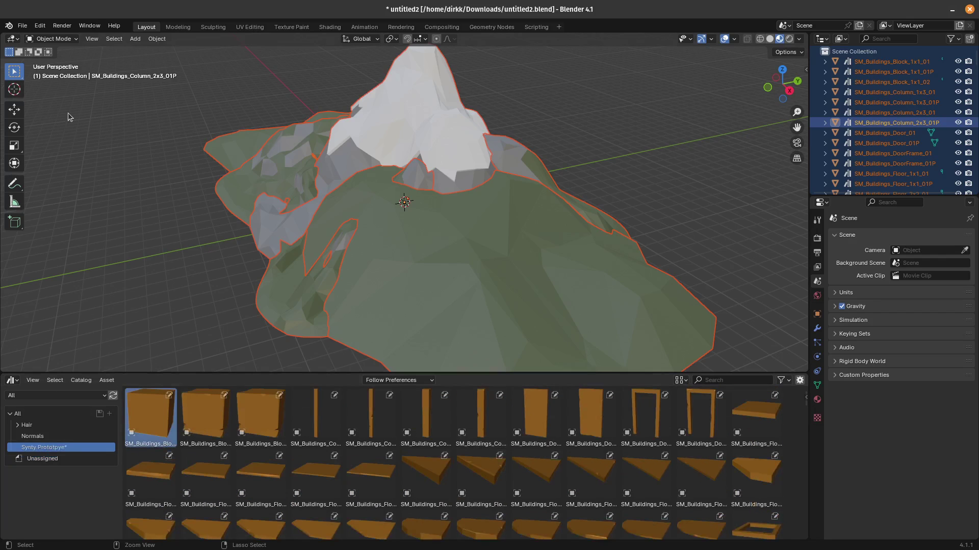
key(super+e)
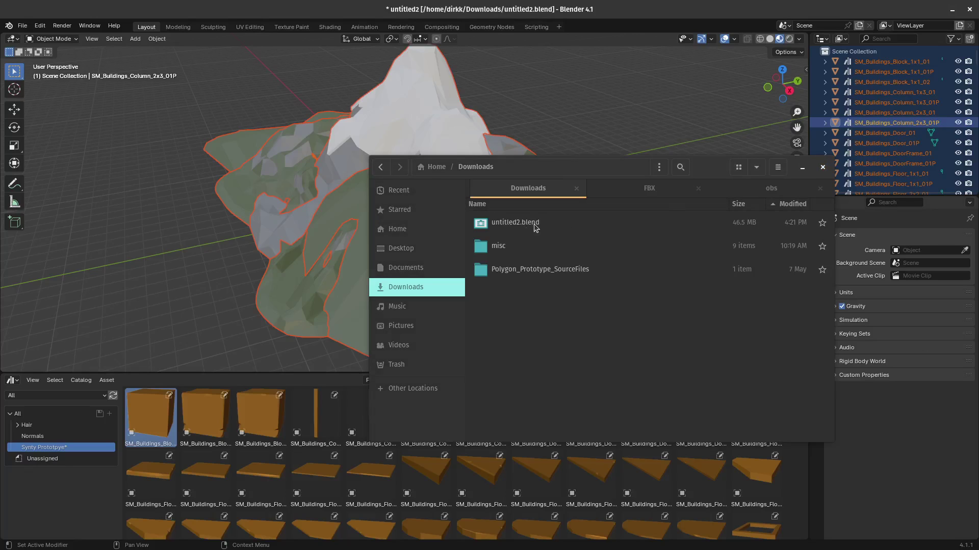
Save untitled2.blend and check the new blender_assets.cats.txt beside it in Downloads
click(586, 3)
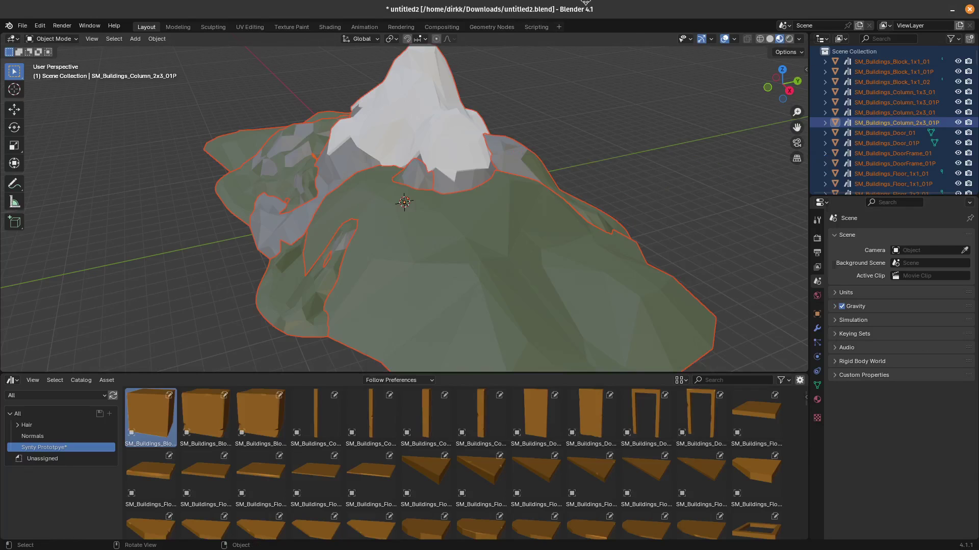
key(ctrl+s)
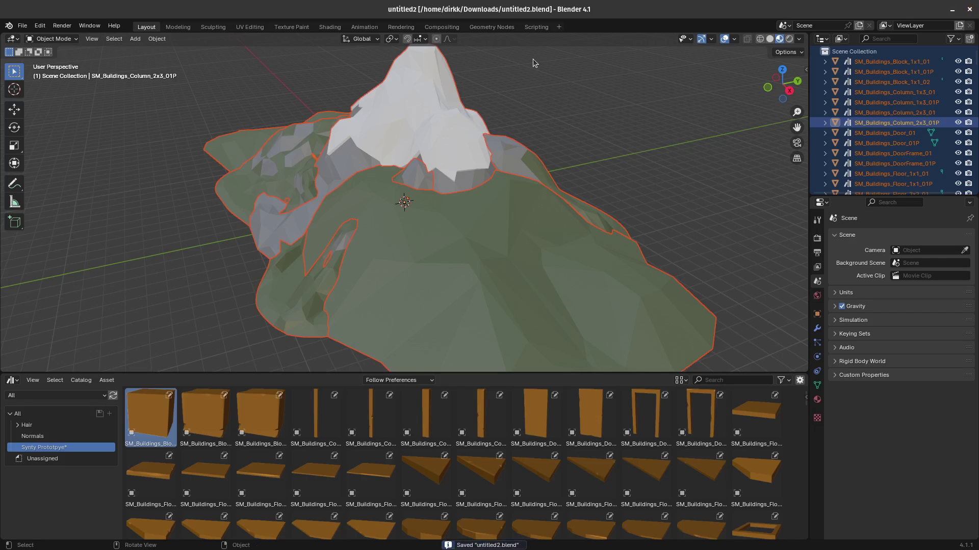
key(alt+Tab)
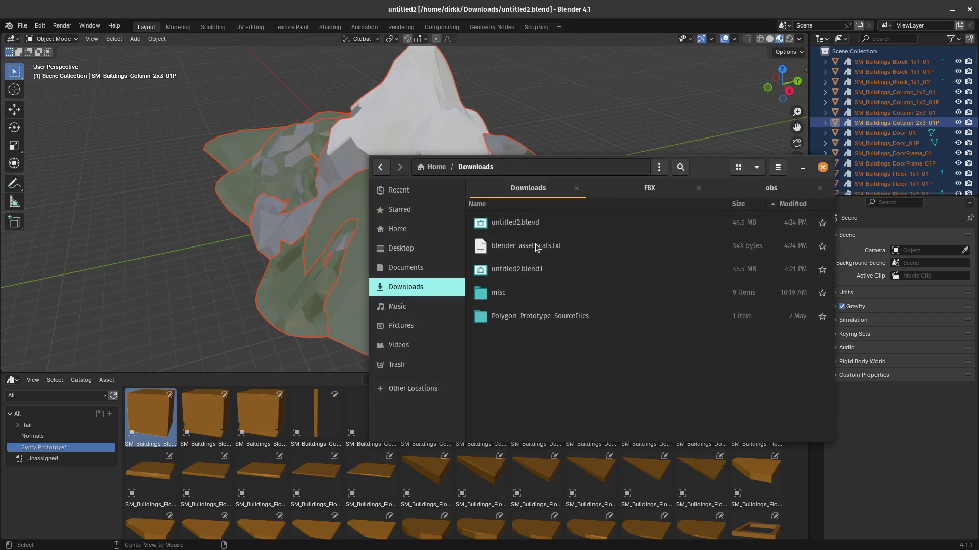
click(558, 250)
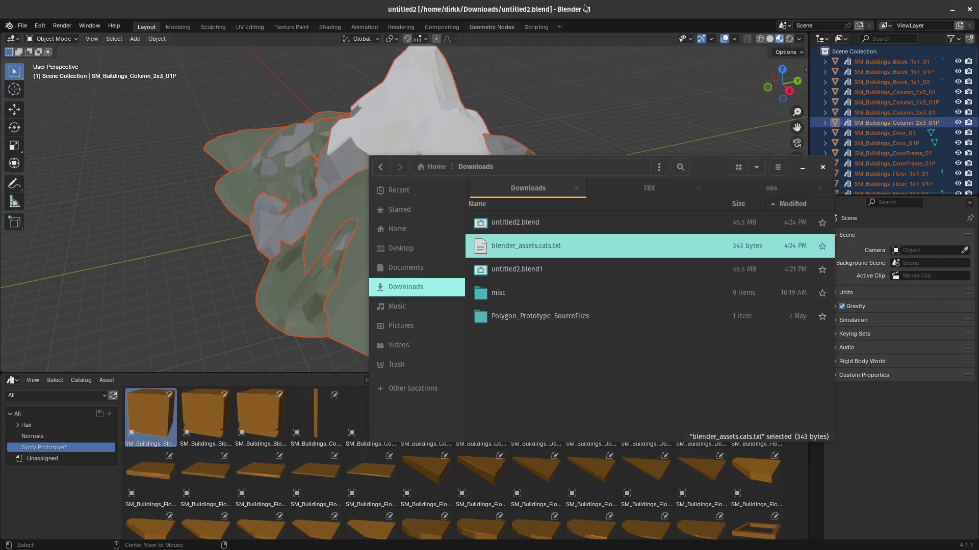
key(alt+Tab)
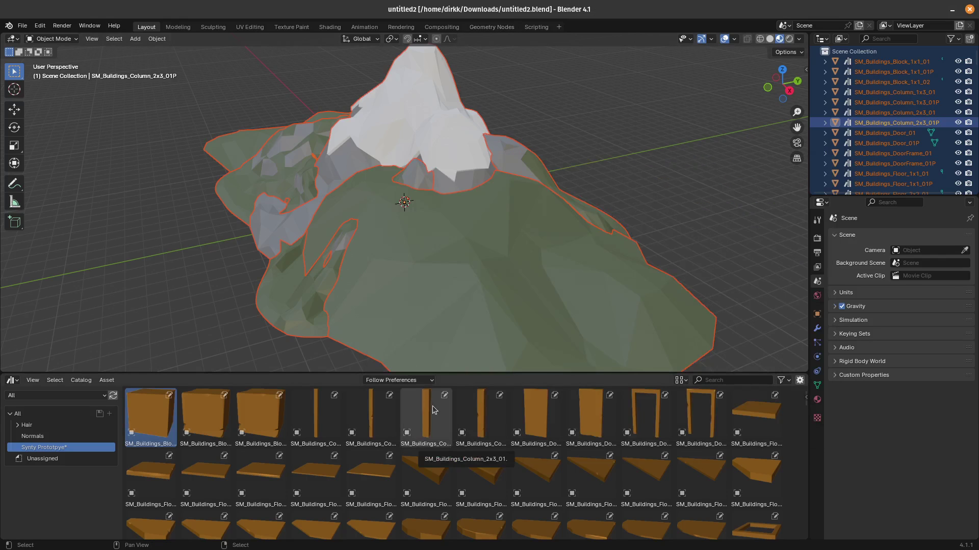
click(22, 25)
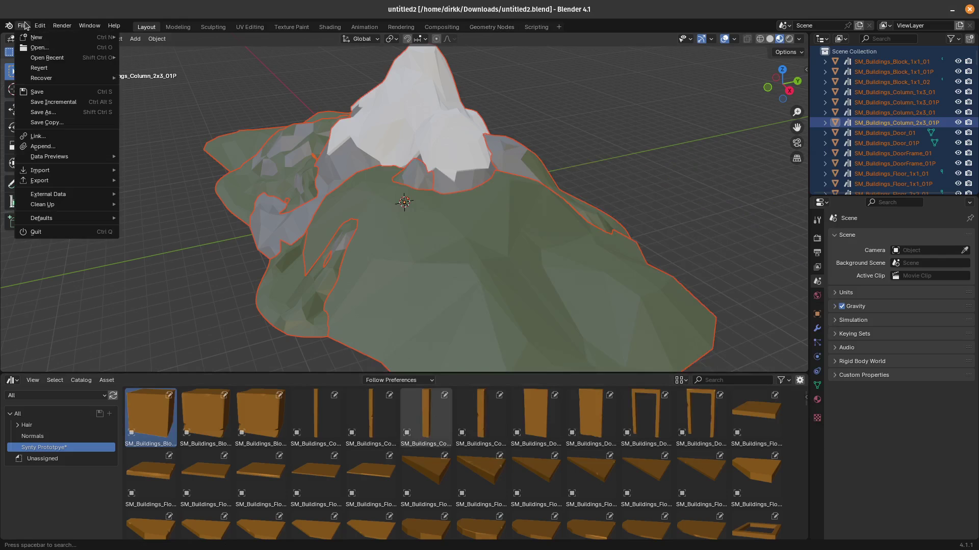
mouse_move(43, 25)
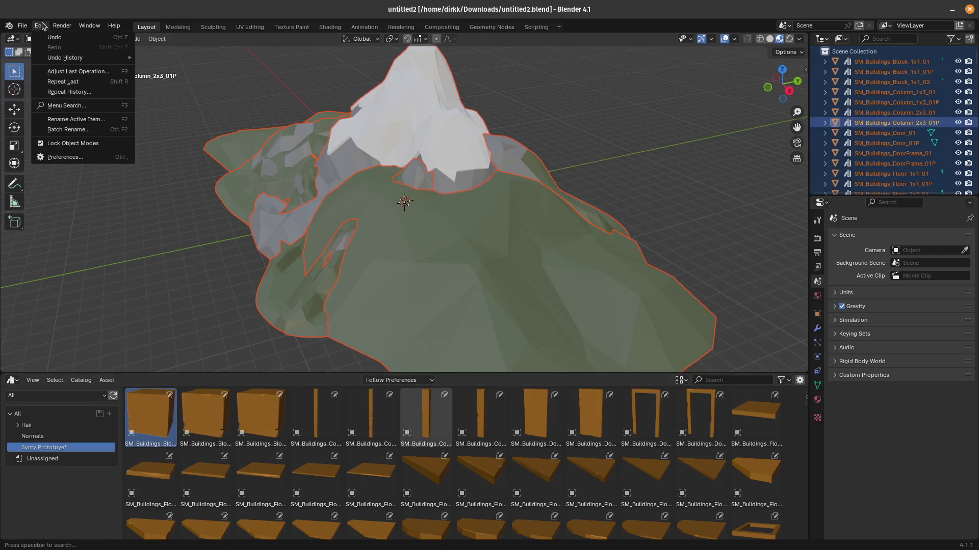
click(91, 156)
click(23, 221)
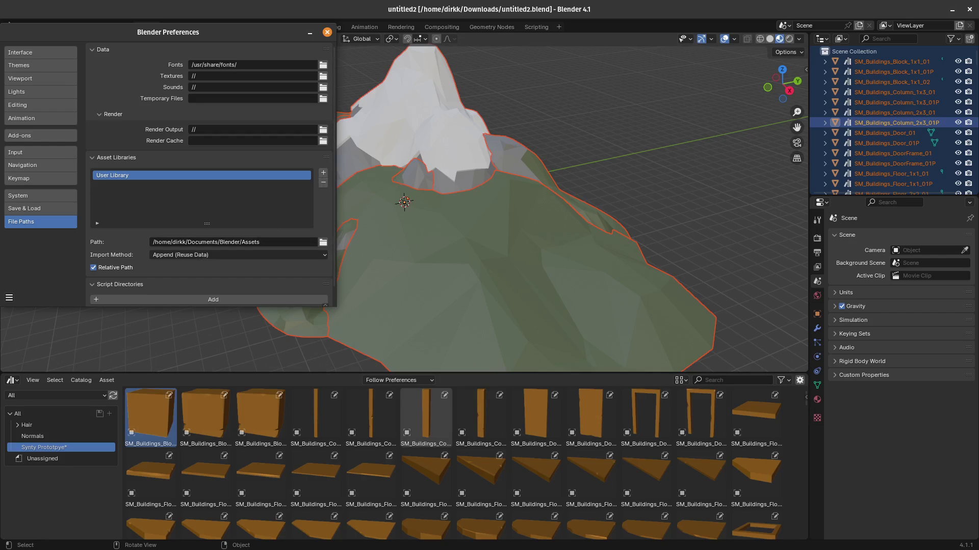
click(327, 32)
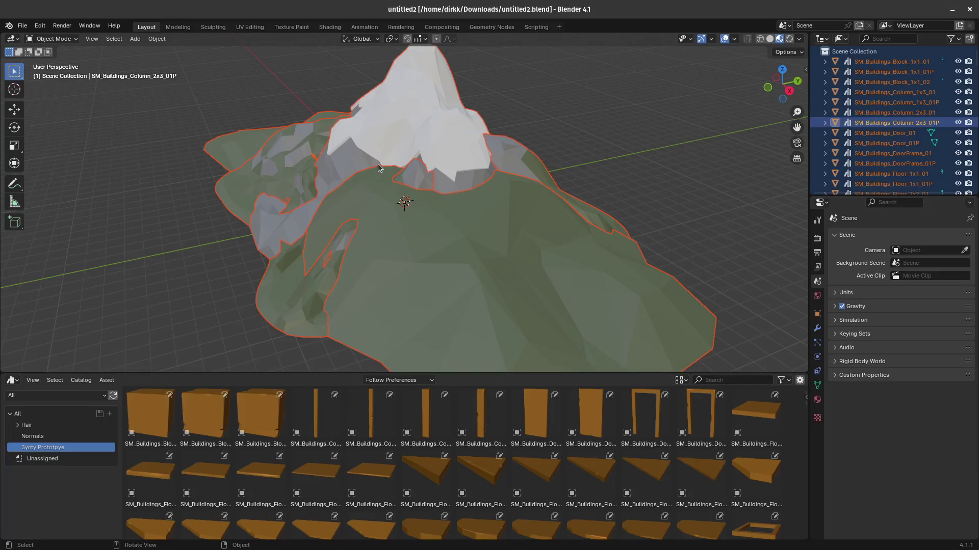
Turn on Automatically Pack Resources under File > External Data
click(22, 25)
mouse_move(83, 195)
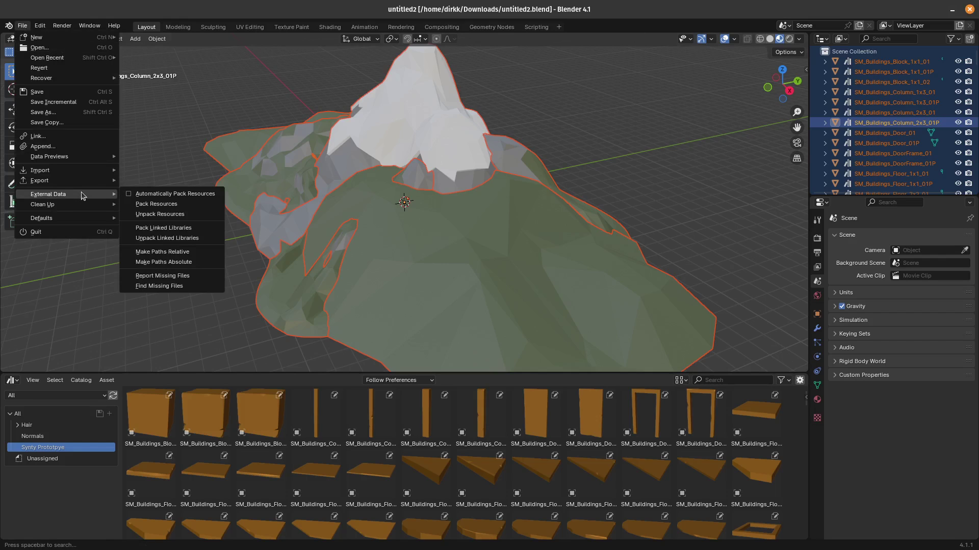
click(150, 196)
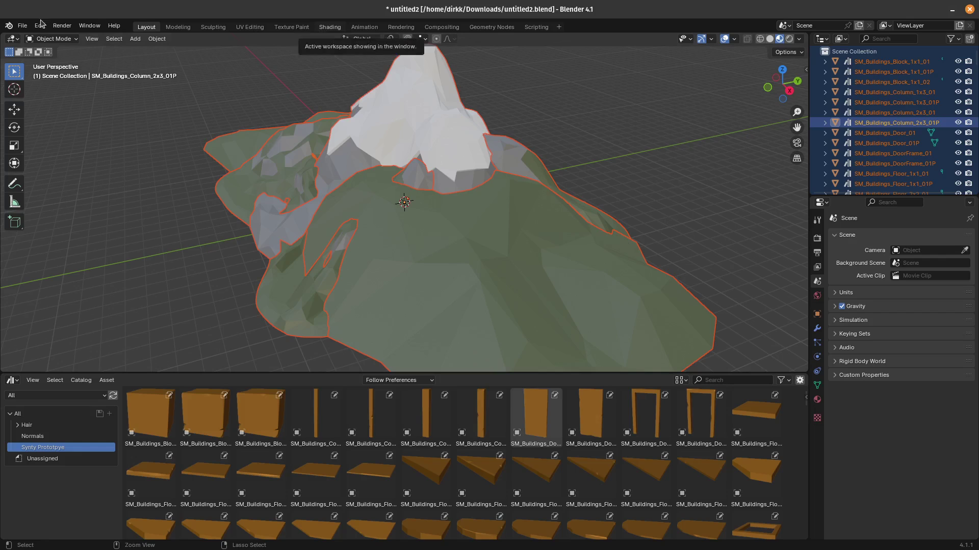
Save the file under the new name assets_synty_prototype.blend in Downloads
click(23, 25)
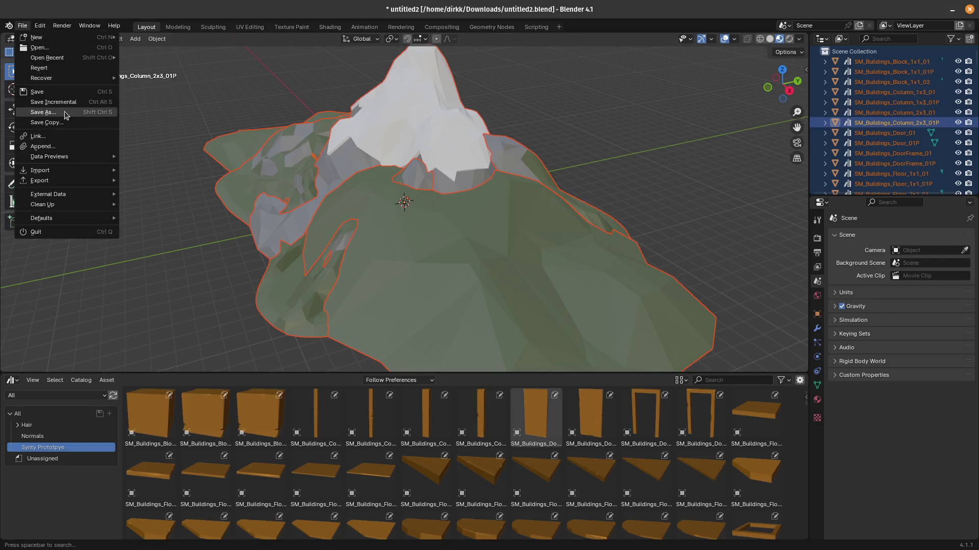
click(43, 112)
click(360, 449)
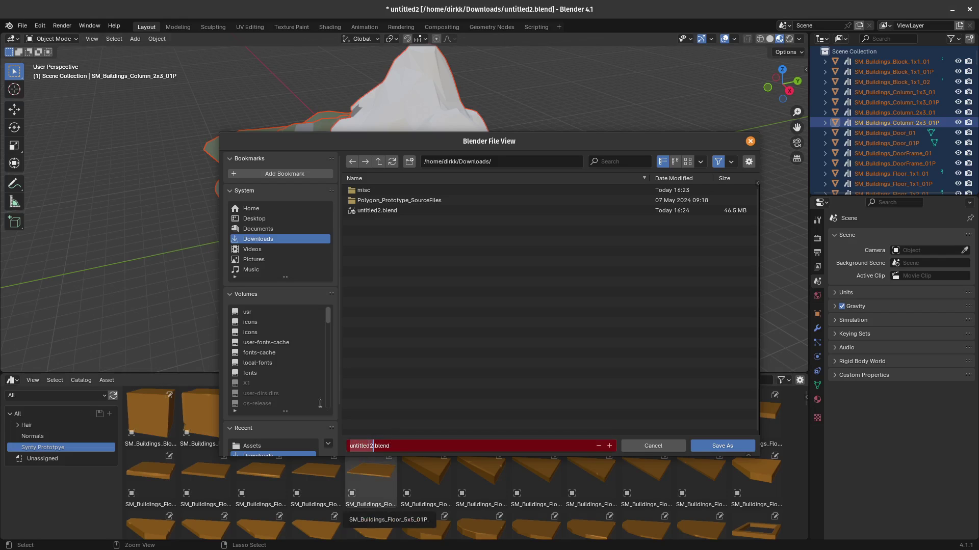
text(assets_synty_prototype)
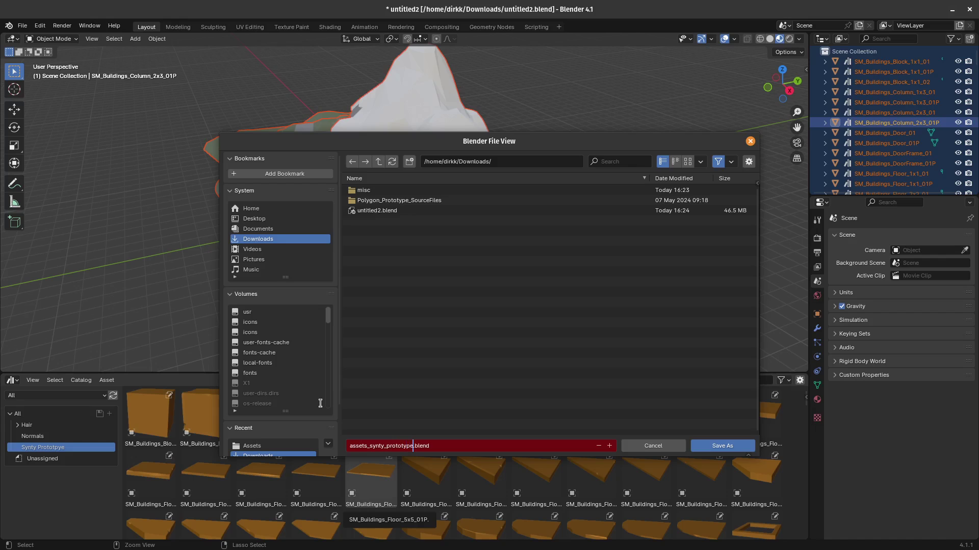
click(732, 446)
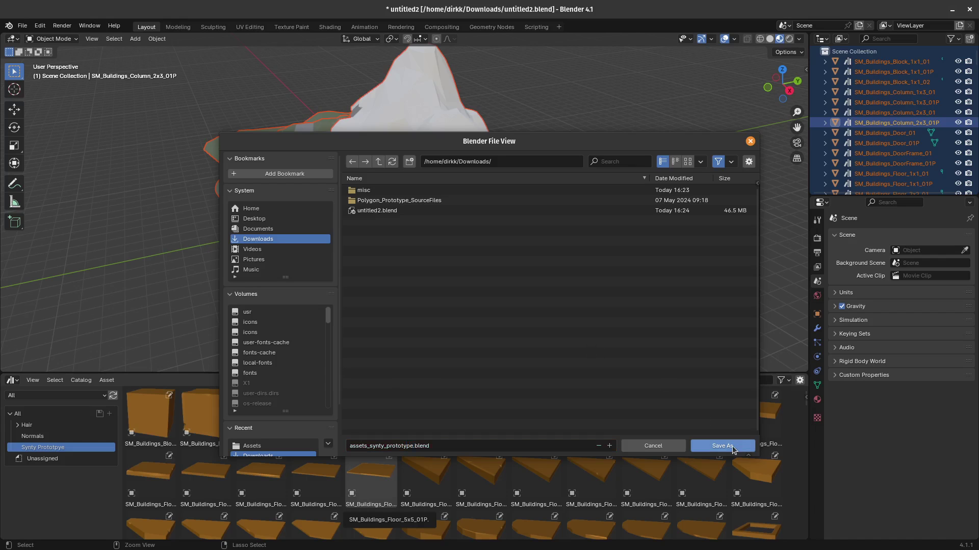
click(732, 446)
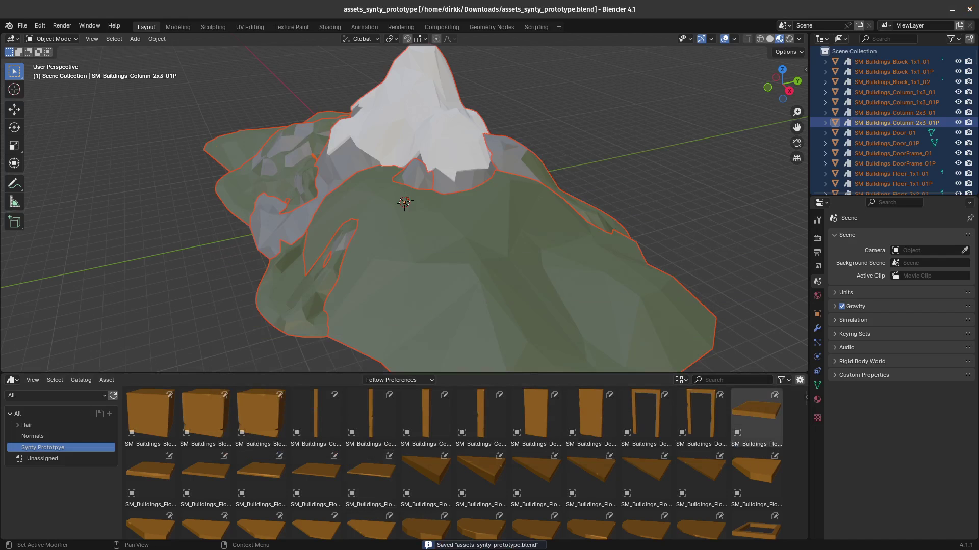
key(alt+Tab)
Move blender_assets.cats.txt and assets_synty_prototype.blend from Downloads into Documents/Blender/Assets
click(491, 133)
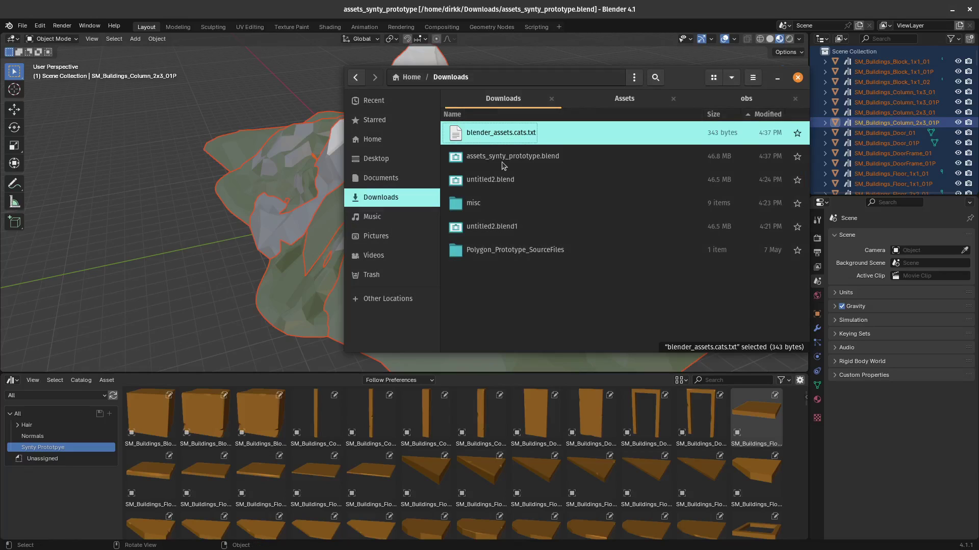
ctrl+click(503, 161)
drag(512, 134, 632, 100)
click(632, 100)
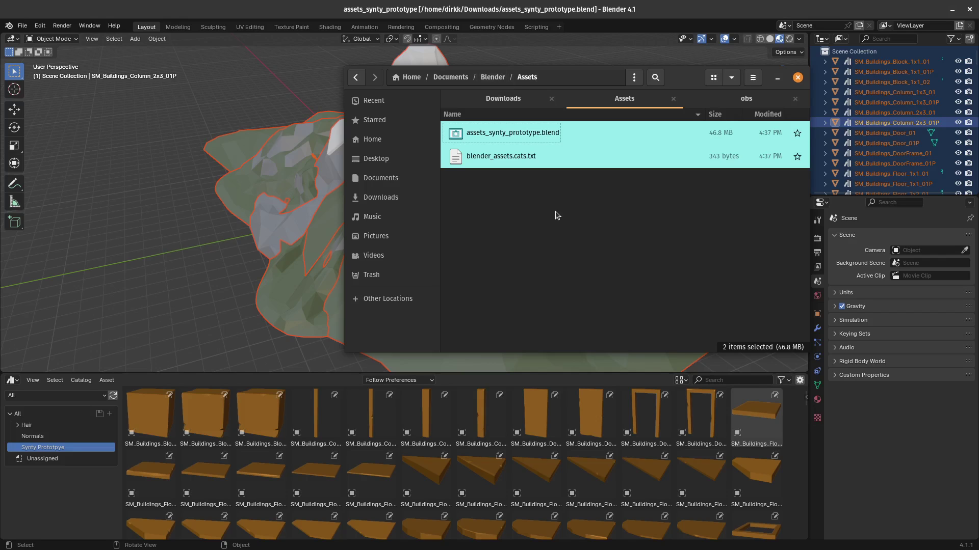
click(497, 6)
click(22, 25)
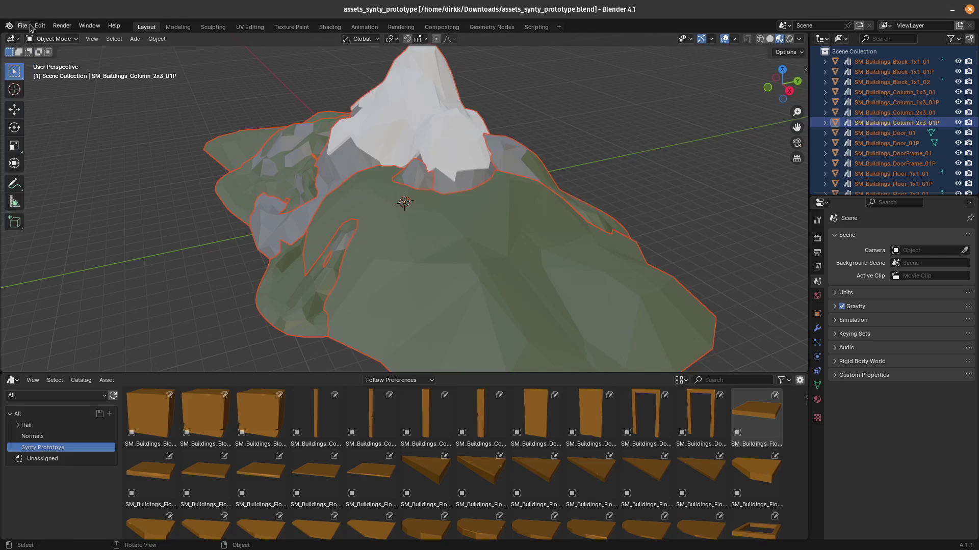
Start a new General file and turn the enlarged bottom area into an Asset Browser
click(22, 25)
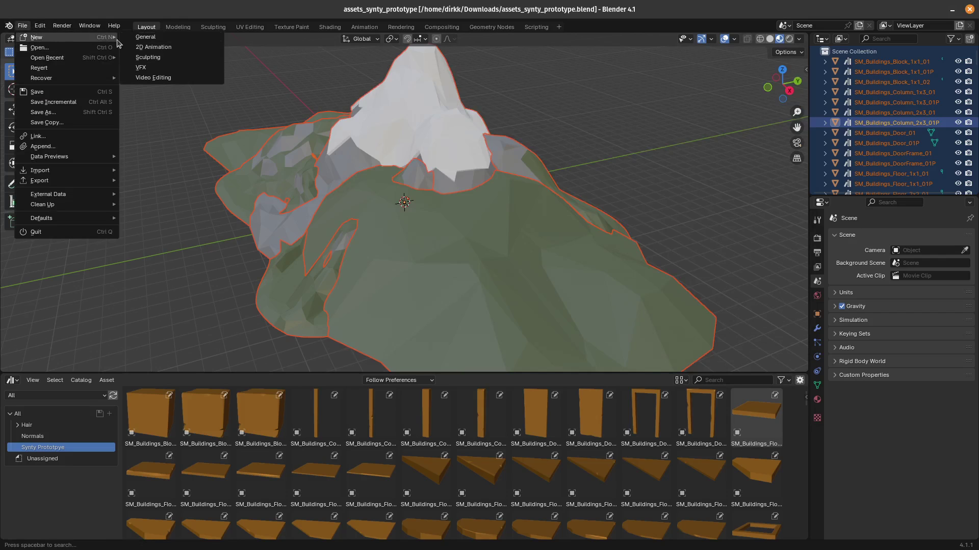
click(145, 37)
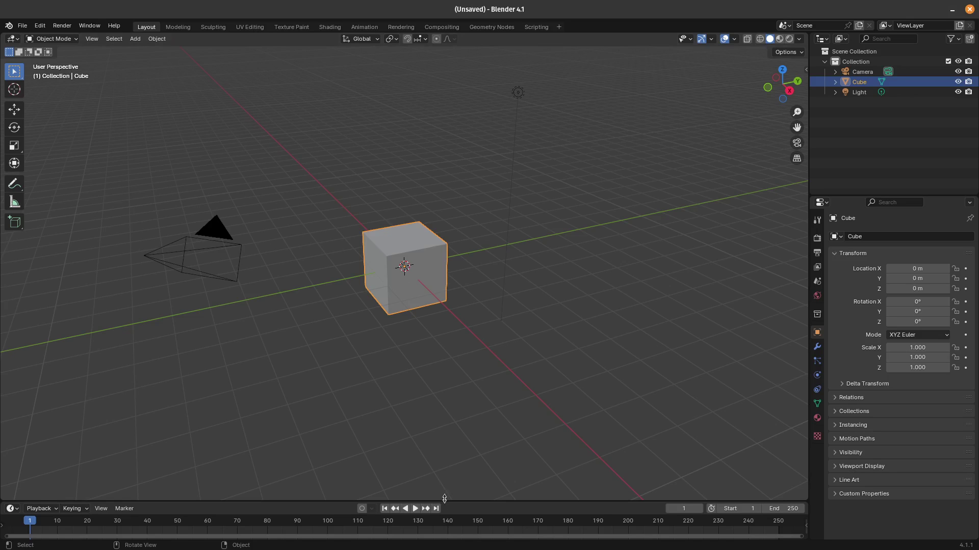
drag(445, 499, 445, 374)
click(11, 380)
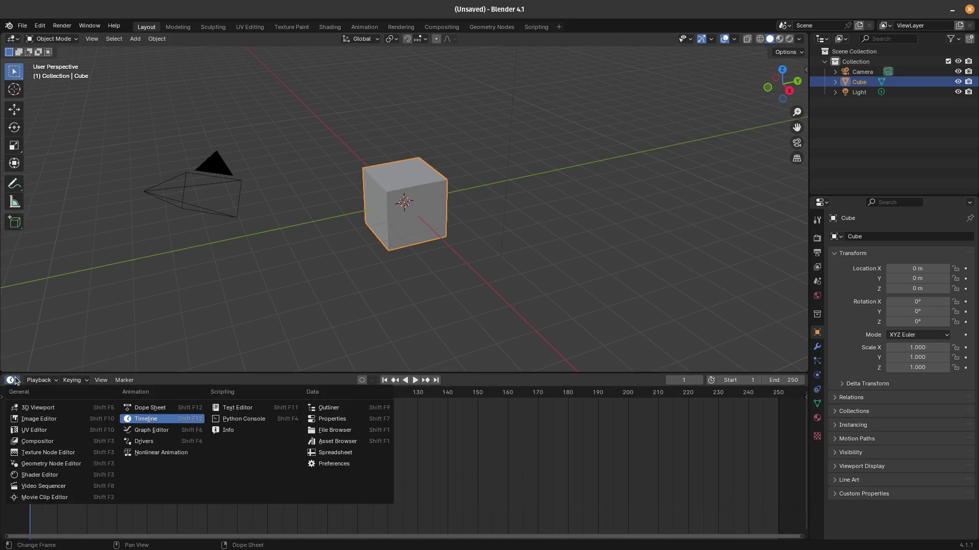
click(351, 442)
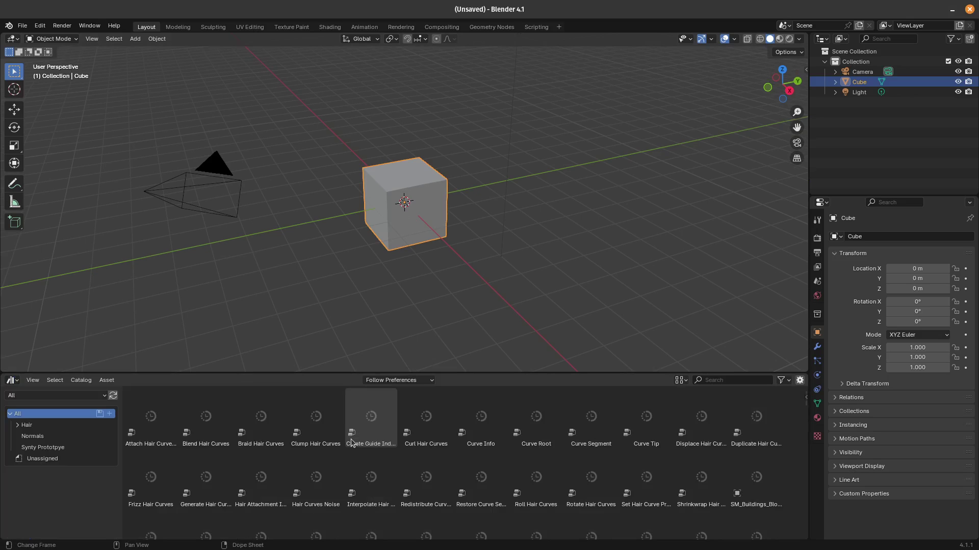
Drag SM_Icon_Cup_01 from the Synty Prototype catalog into the scene and frame it in material preview
click(42, 448)
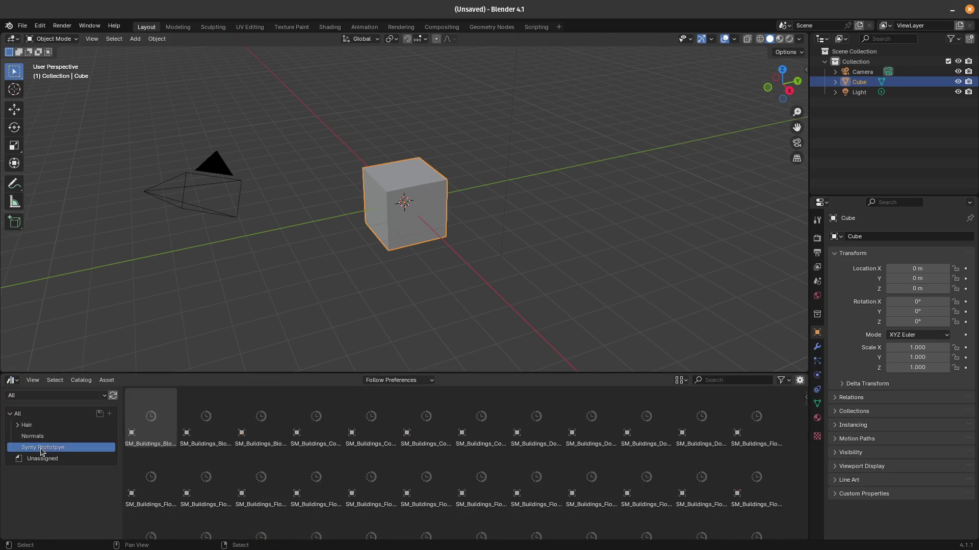
scroll(698, 472, down, 5)
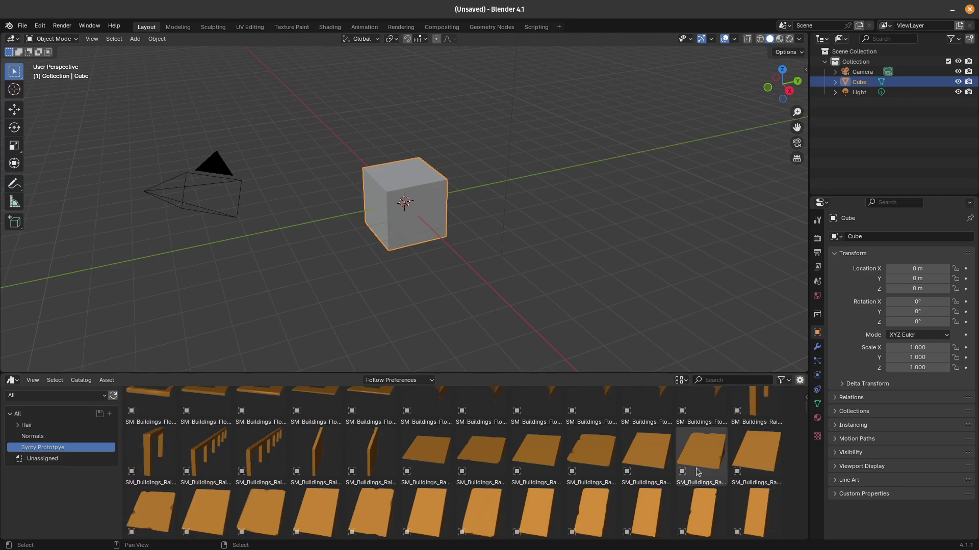
scroll(697, 472, down, 15)
scroll(507, 450, down, 10)
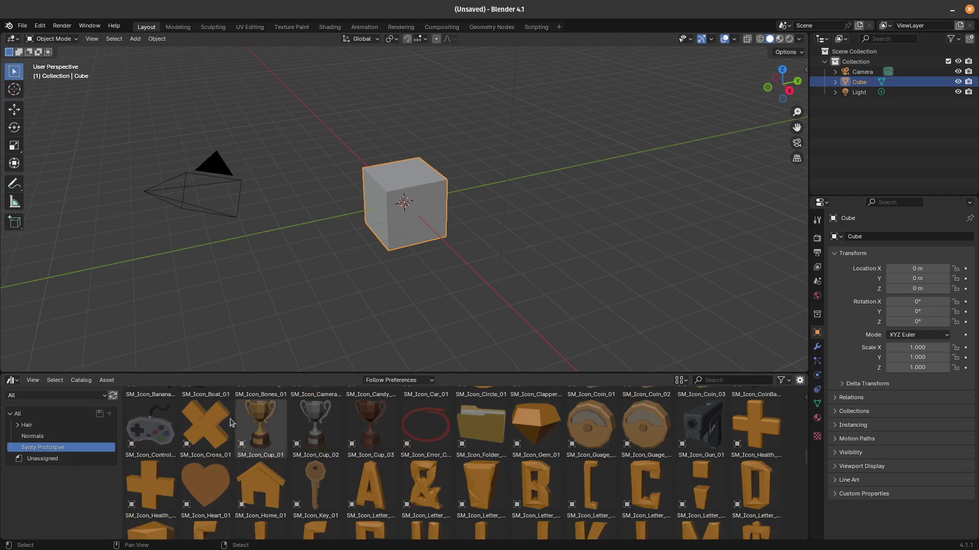
drag(254, 423, 542, 199)
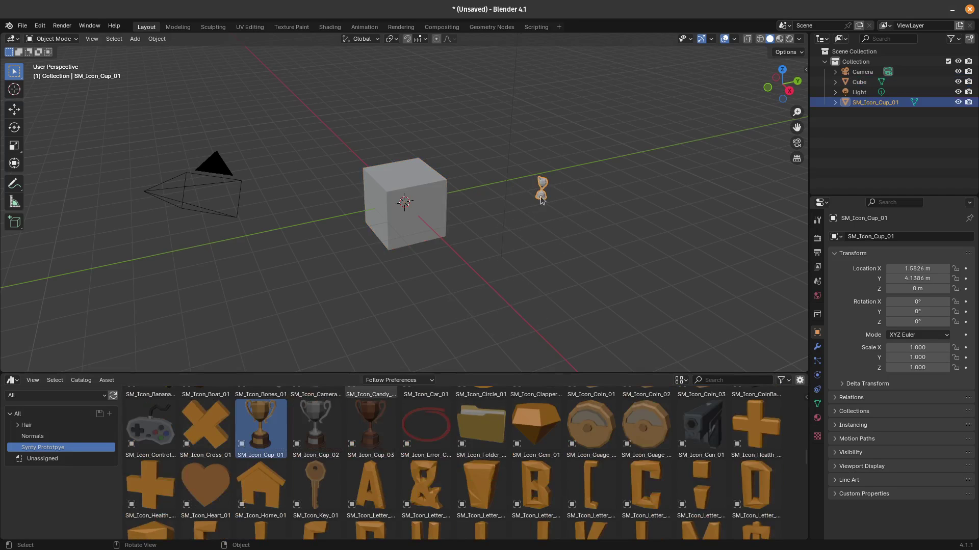
click(780, 38)
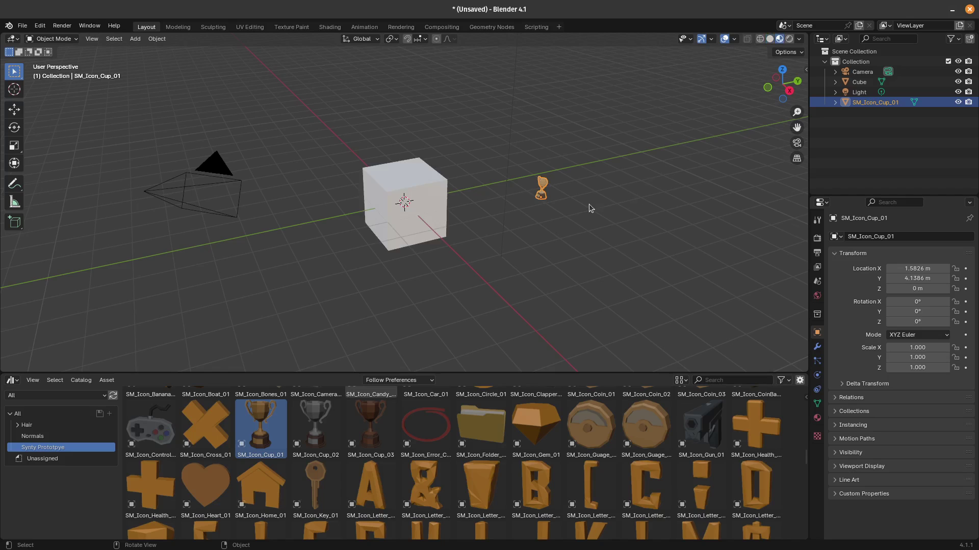
scroll(589, 204, up, 5)
scroll(598, 215, down, 3)
key(KP_Decimal)
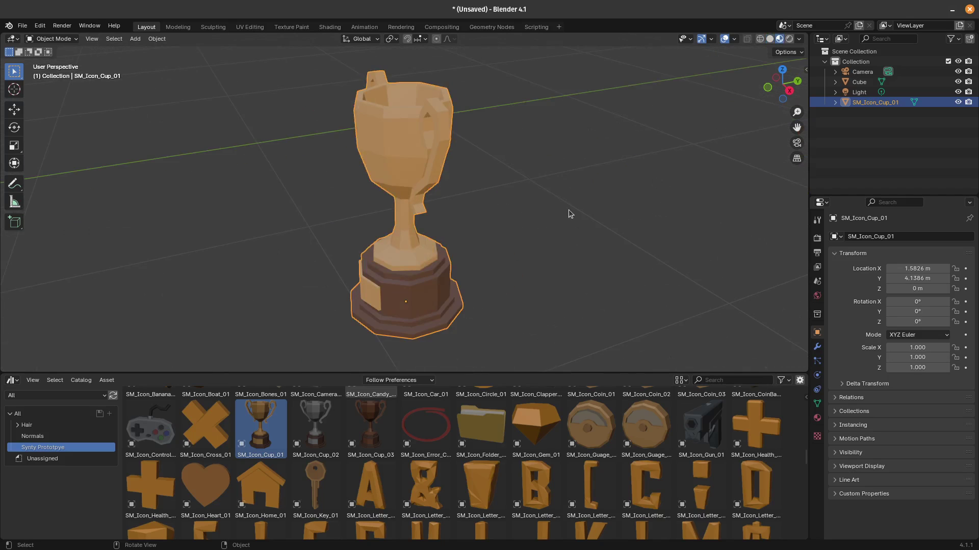
scroll(570, 485, down, 5)
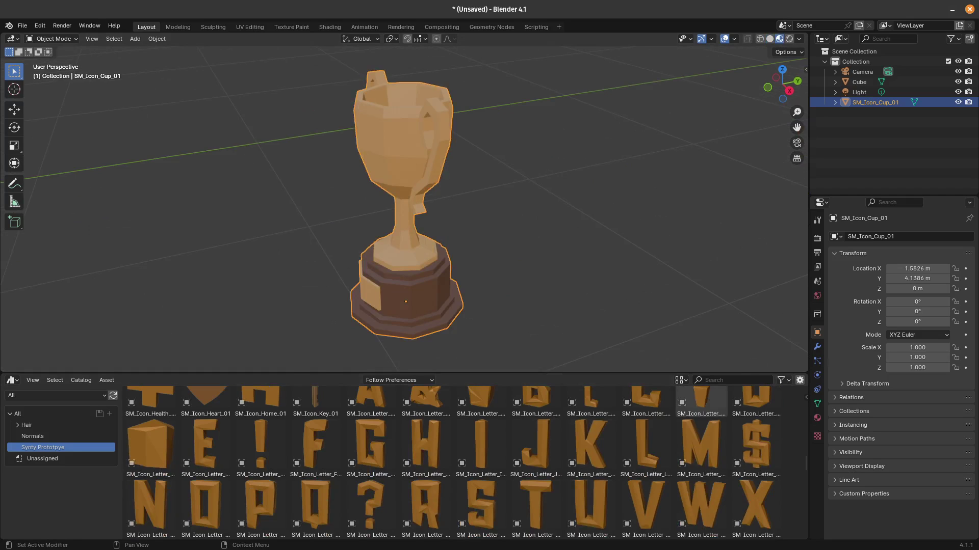
Filter the asset list by 'car', then open and cancel the FBX import dialog
click(738, 383)
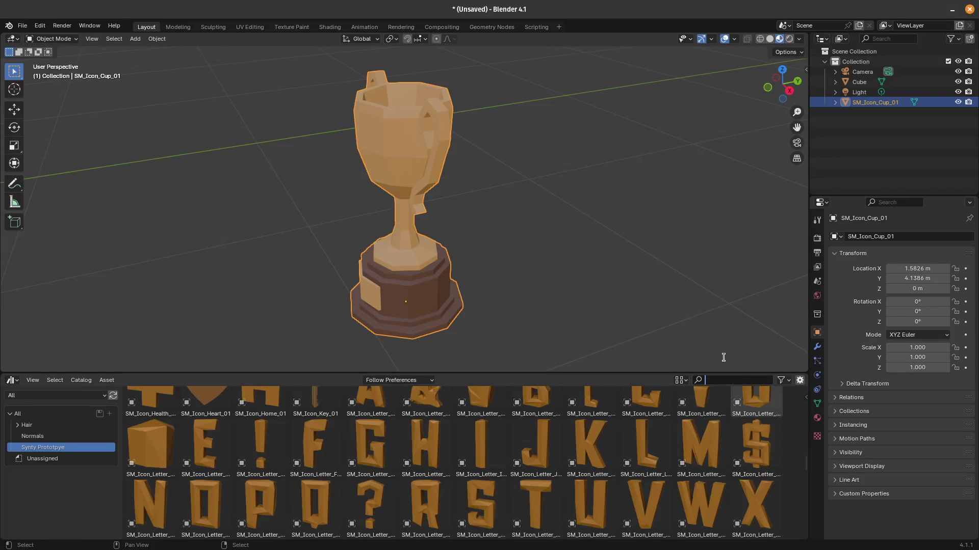
text(car)
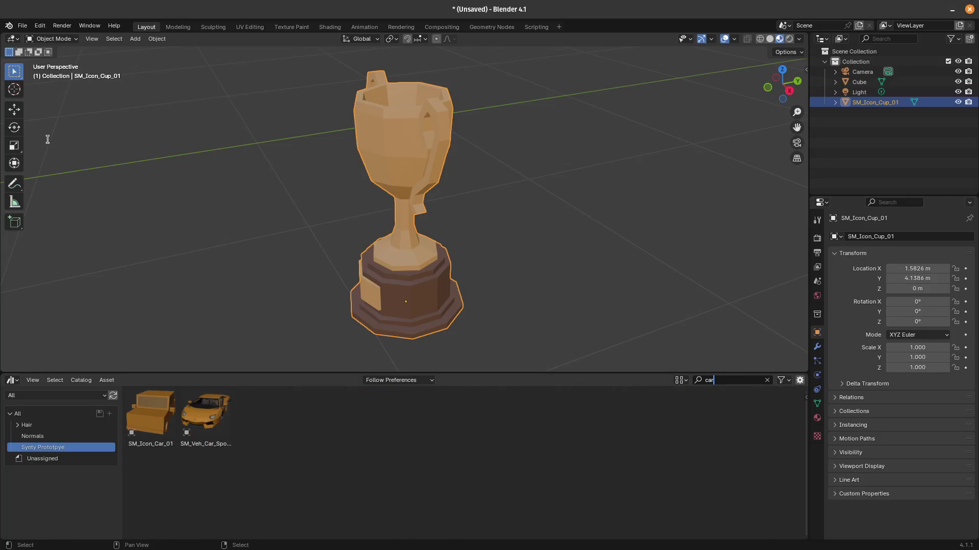
click(21, 25)
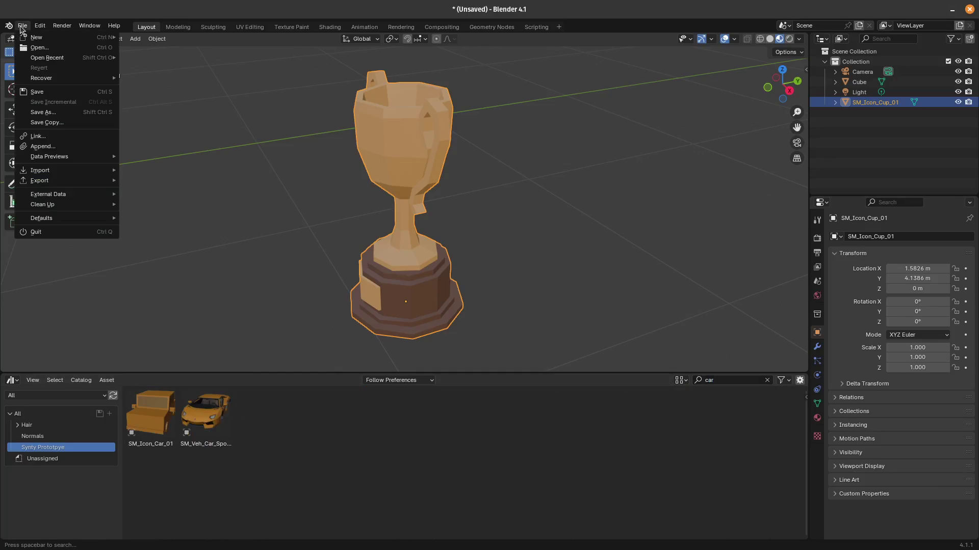
mouse_move(36, 172)
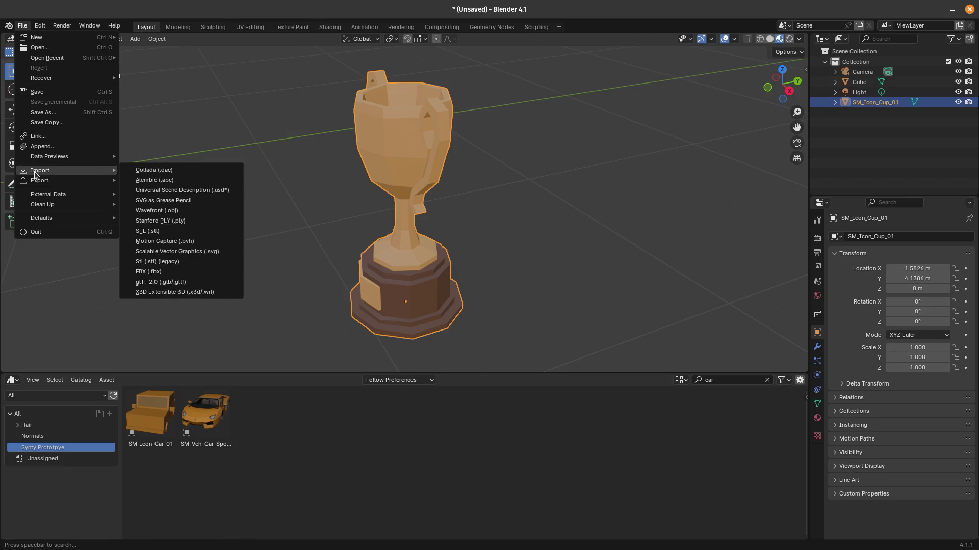
click(190, 273)
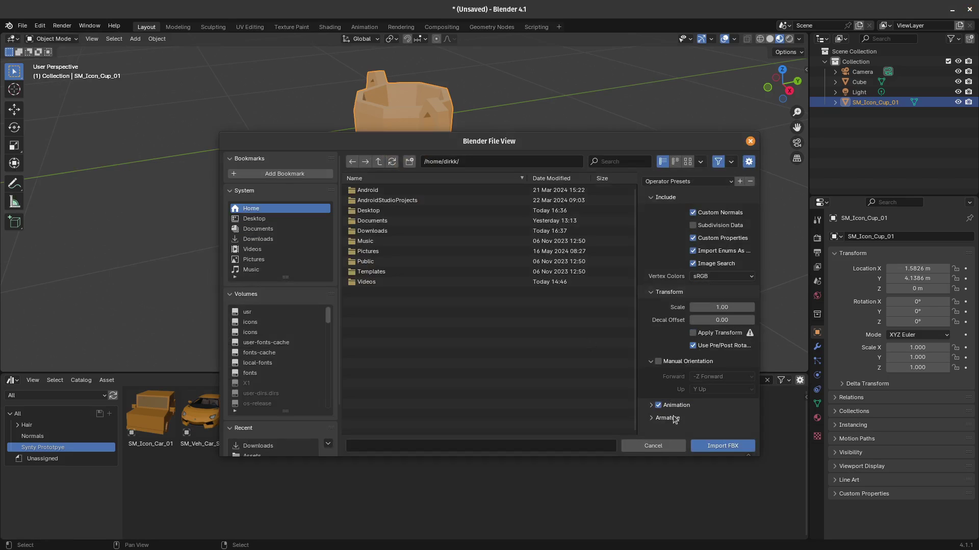
click(666, 446)
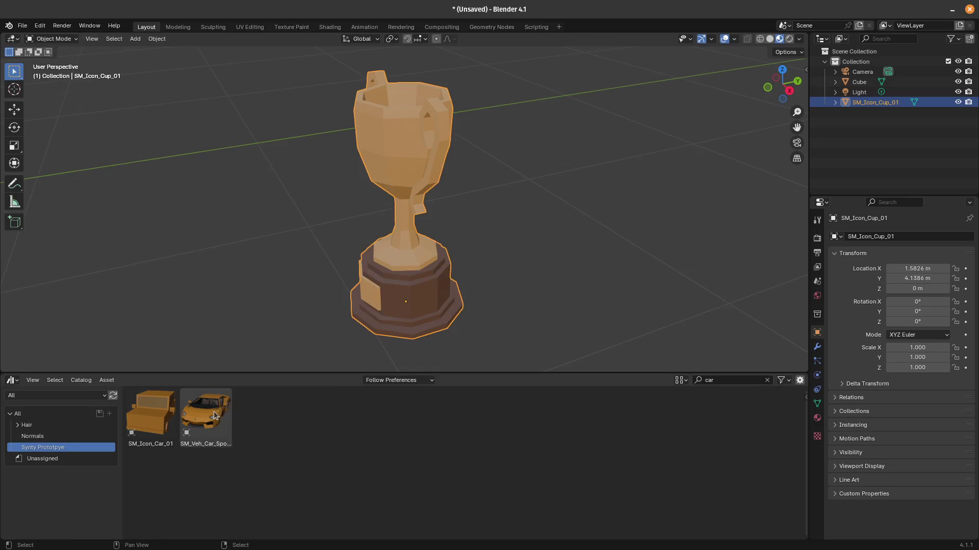
Drag SM_Veh_Car_Sports_01 into the scene beside the cube and orbit around it
drag(215, 411, 588, 222)
scroll(589, 222, down, 5)
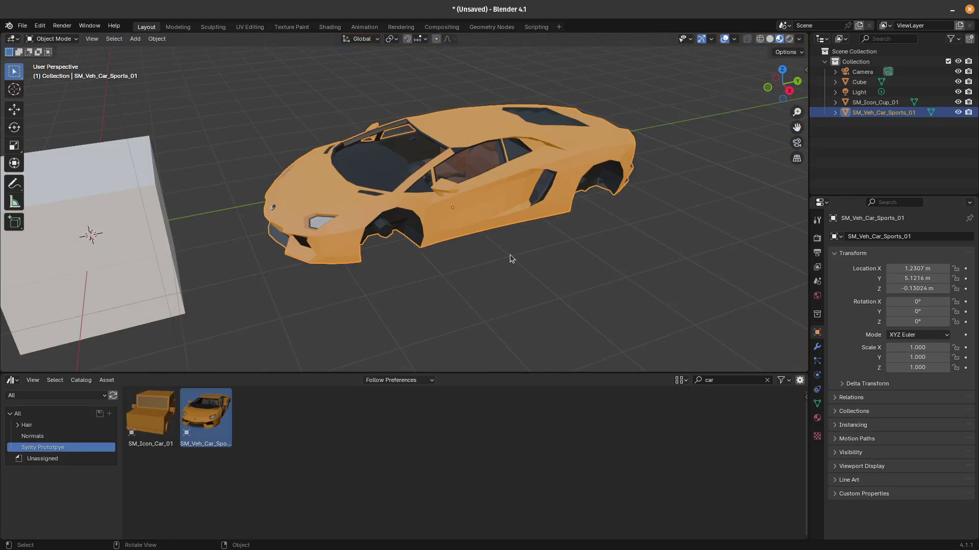
middle_drag(509, 255, 461, 258)
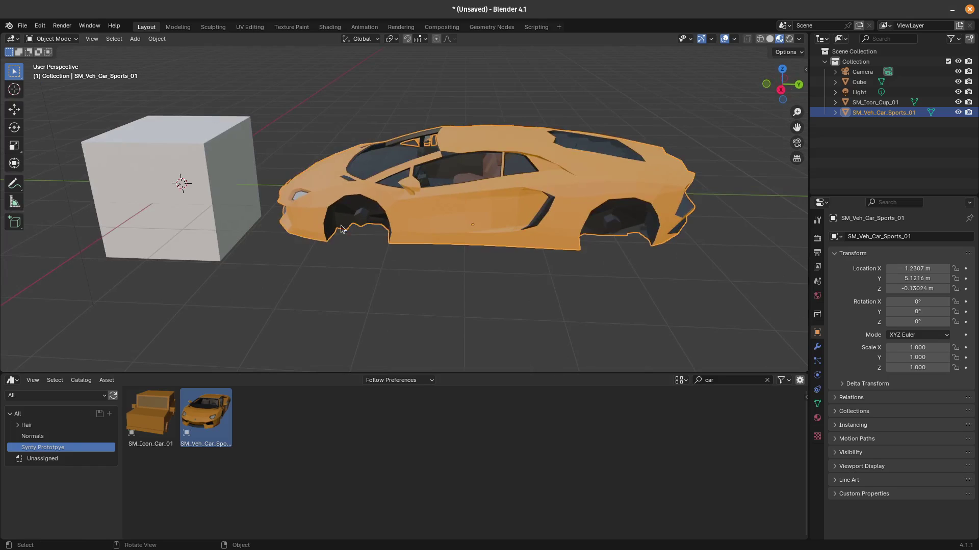
Turn on Automatically Pack Resources under File > External Data
click(23, 26)
click(20, 26)
mouse_move(74, 195)
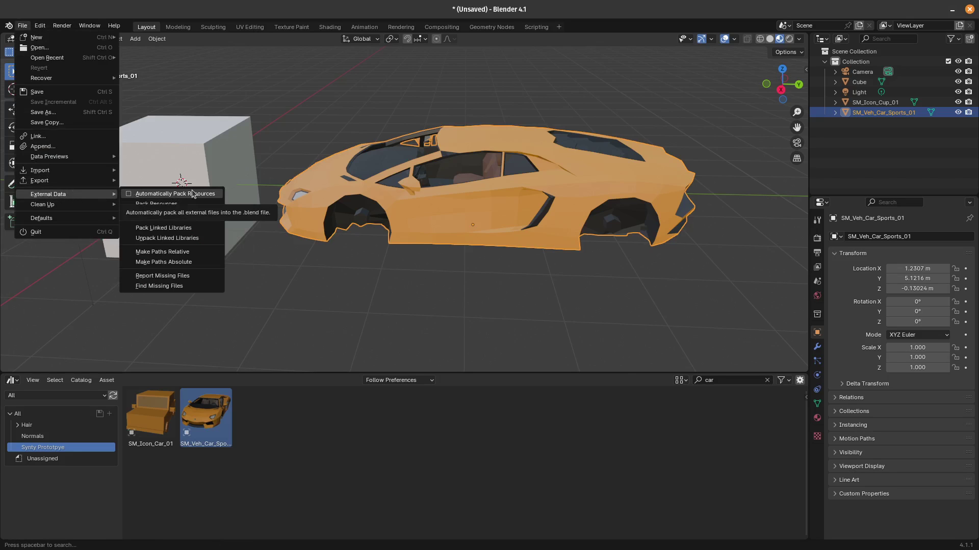
click(216, 194)
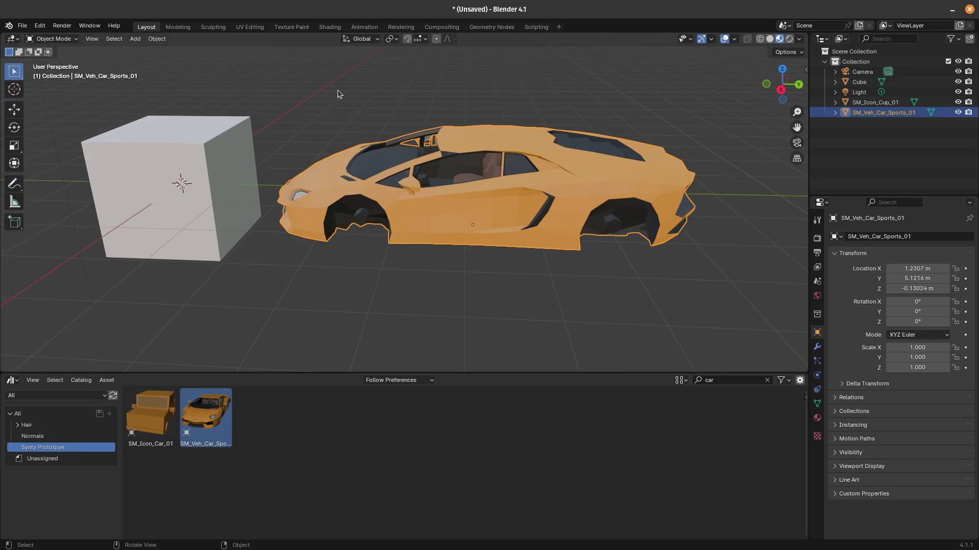